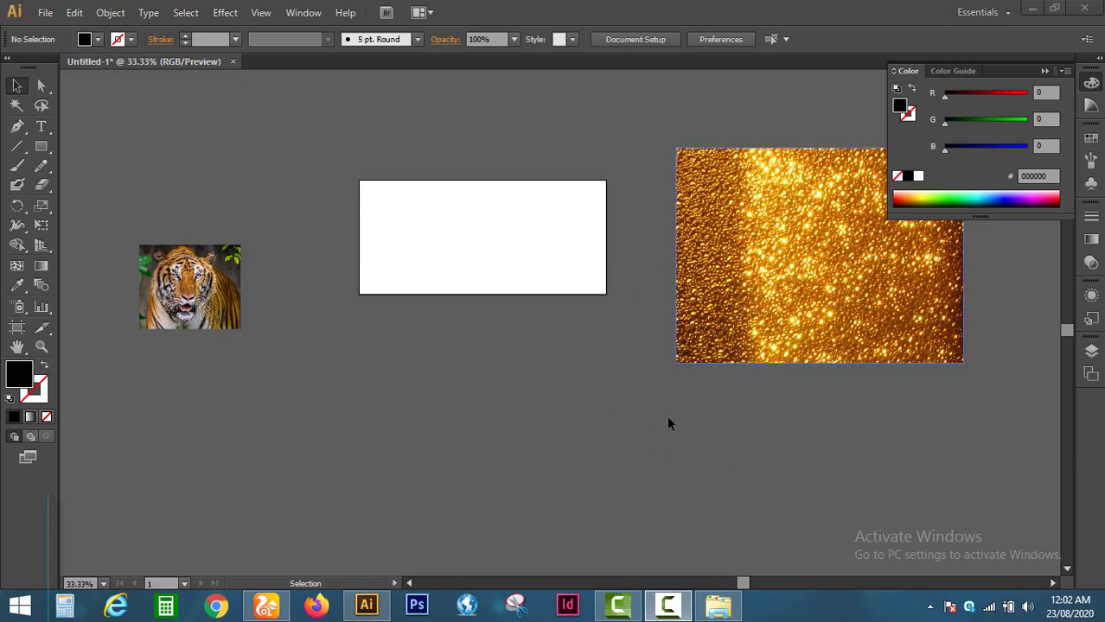
Add the text "Tiger" in black Impact Regular at 500 pt on the white artboard
left_click(491, 422)
key("space")
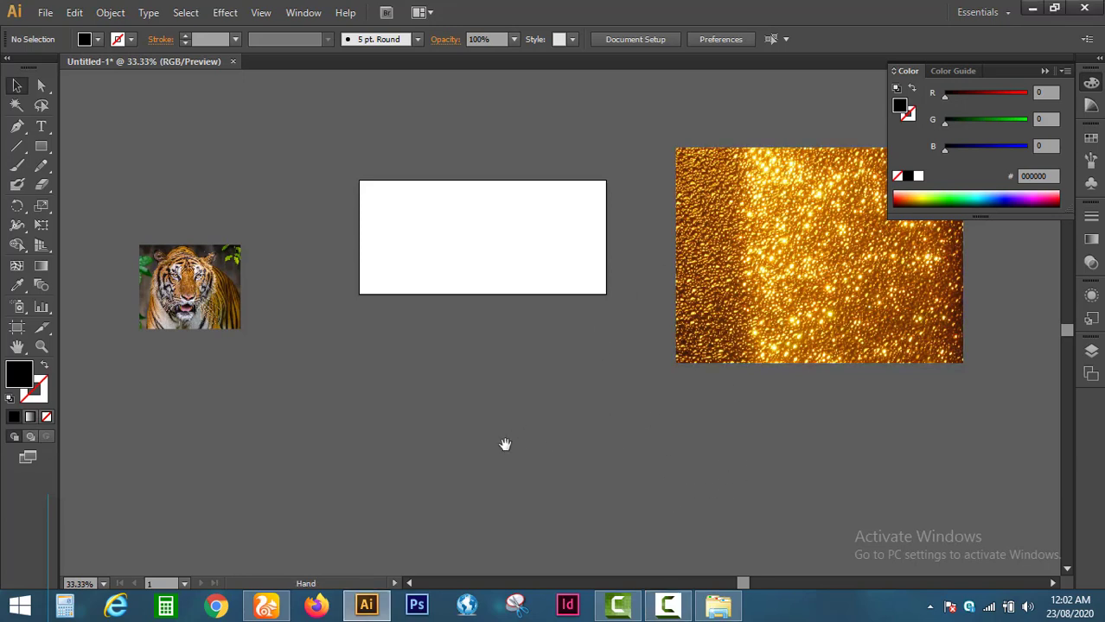
key("ctrl+space")
left_click(490, 256, "ctrl")
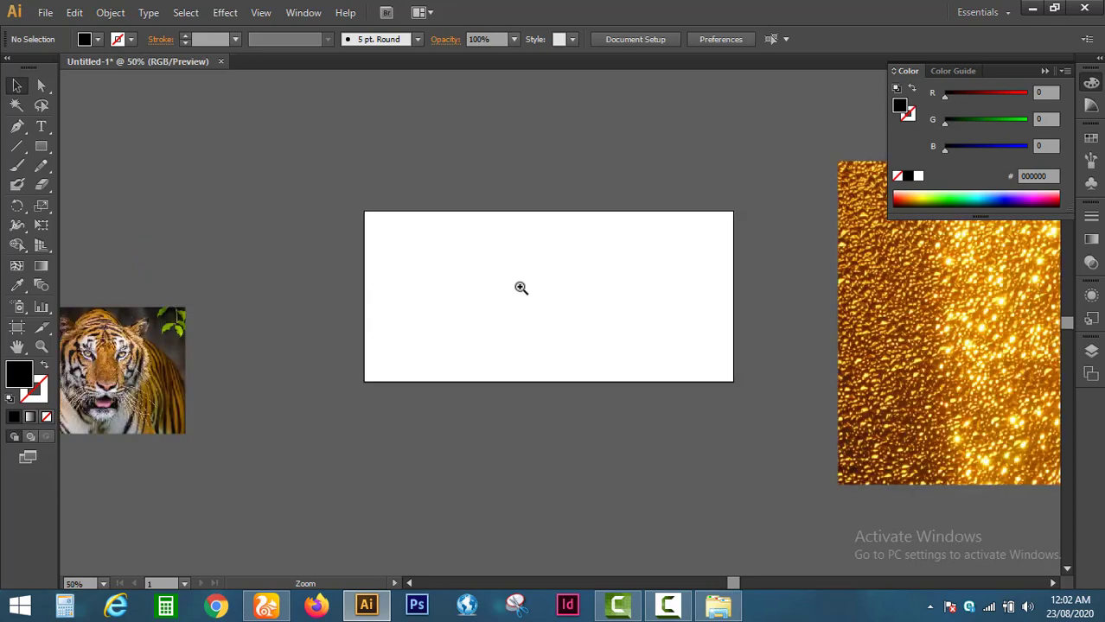
left_click_drag(595, 321, 536, 306)
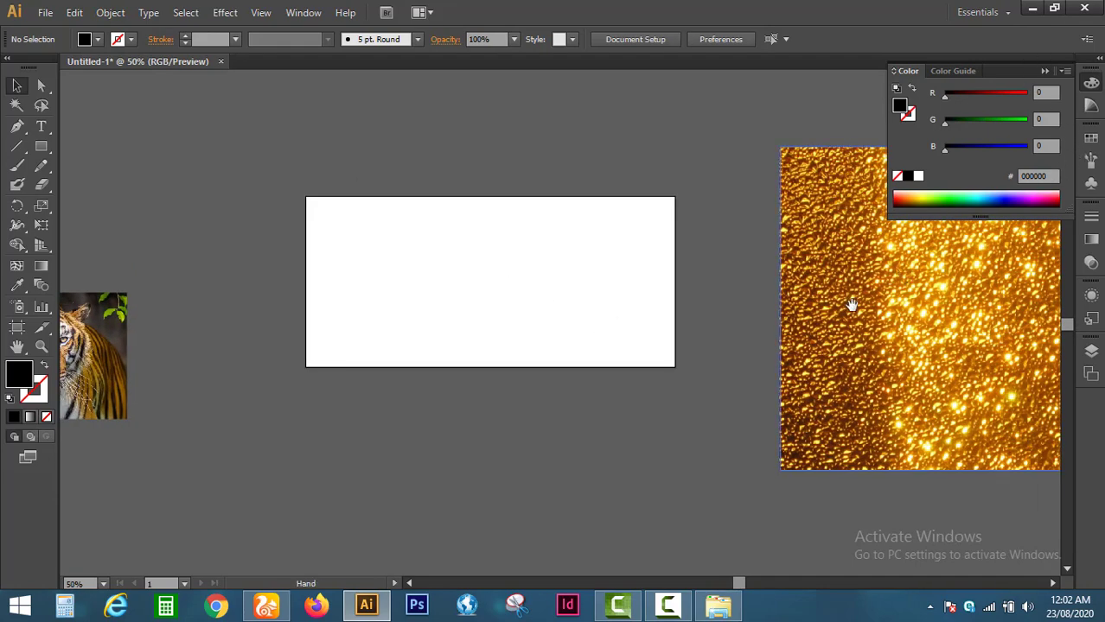
key("space")
left_click_drag(524, 433, 545, 433)
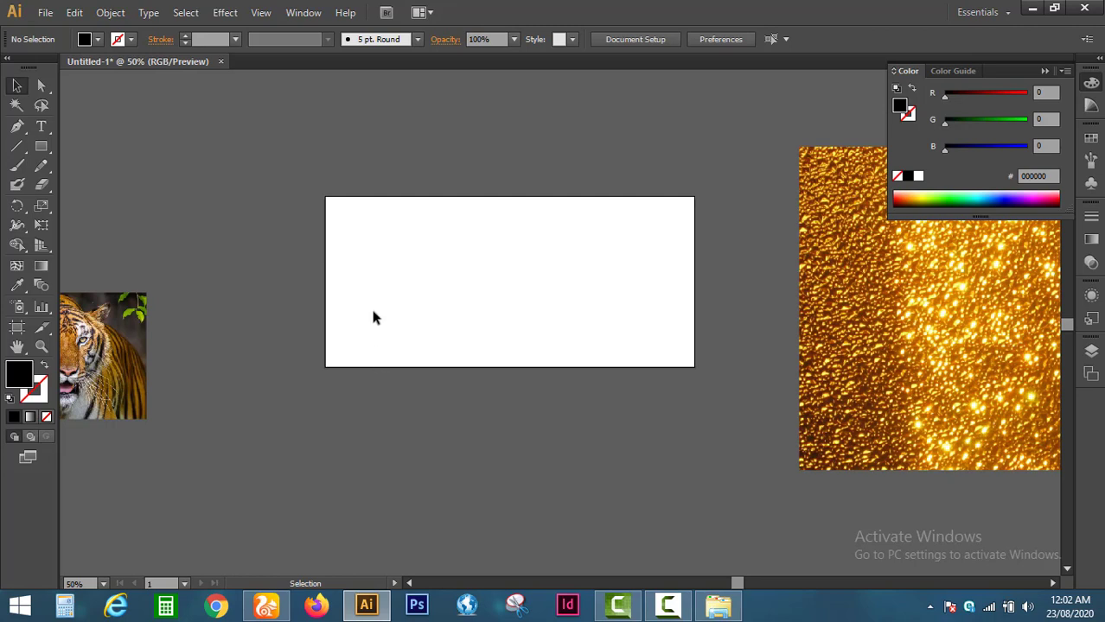
key("t")
left_click(380, 298)
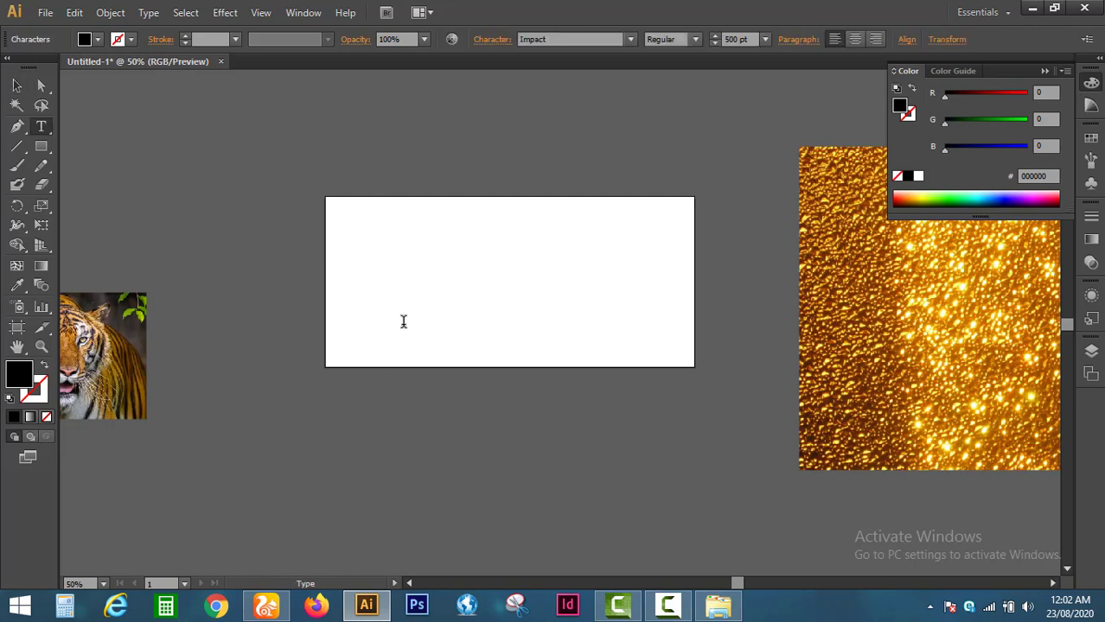
type("T")
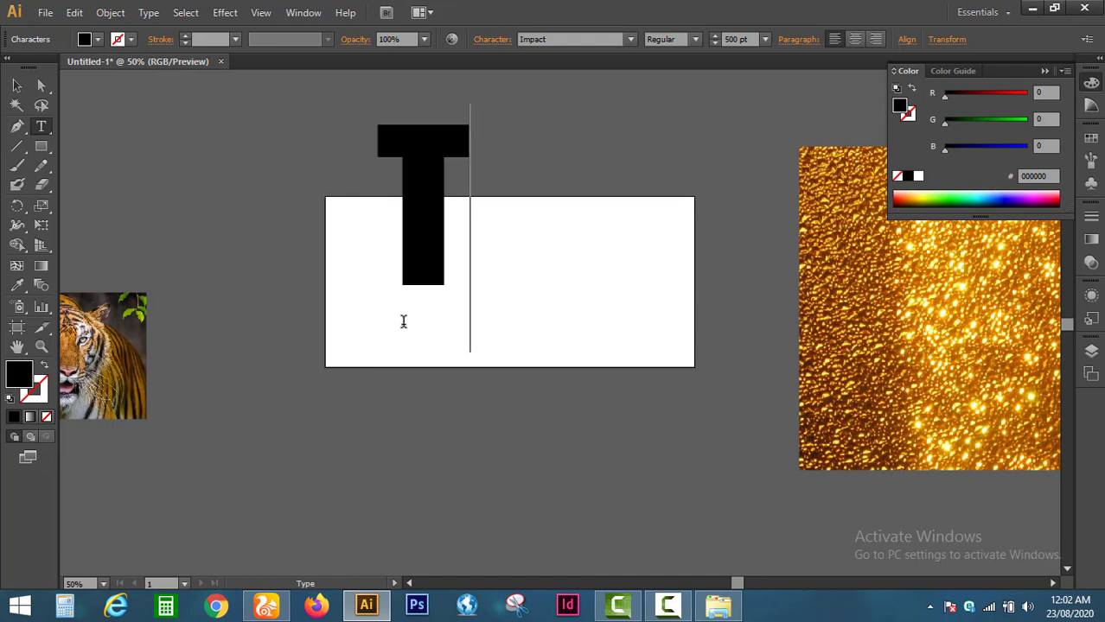
type("i")
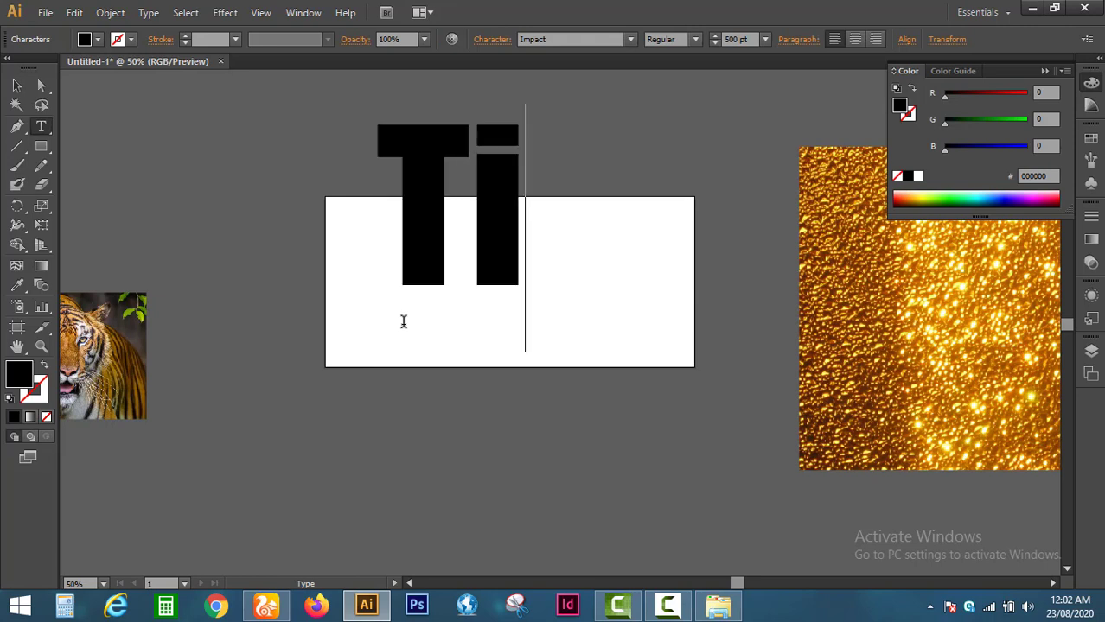
type("ger")
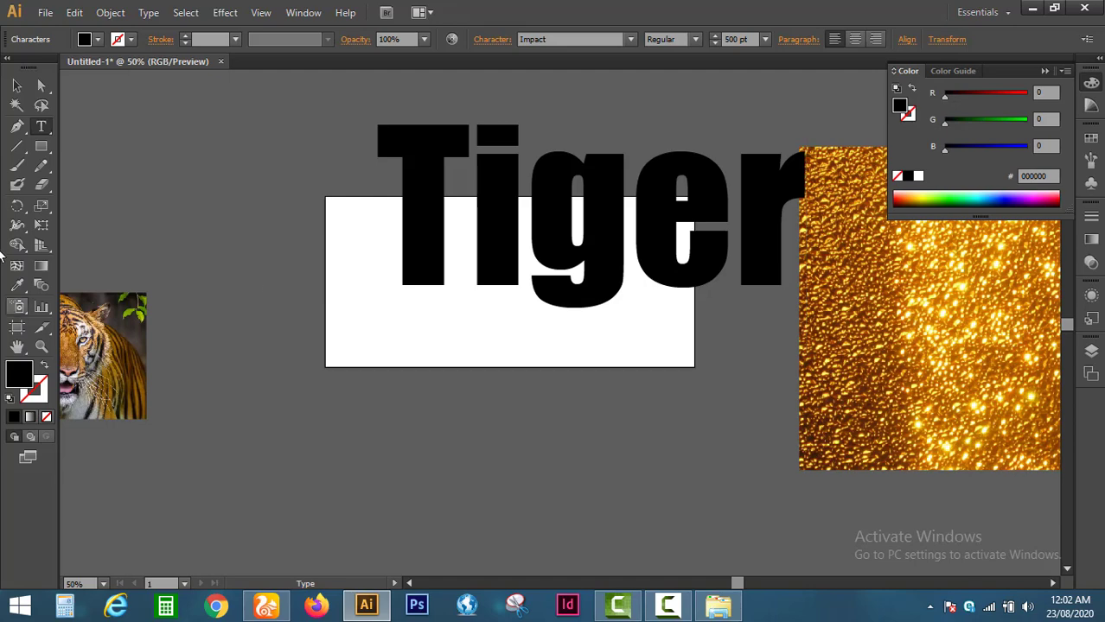
left_click(16, 85)
left_click(553, 423)
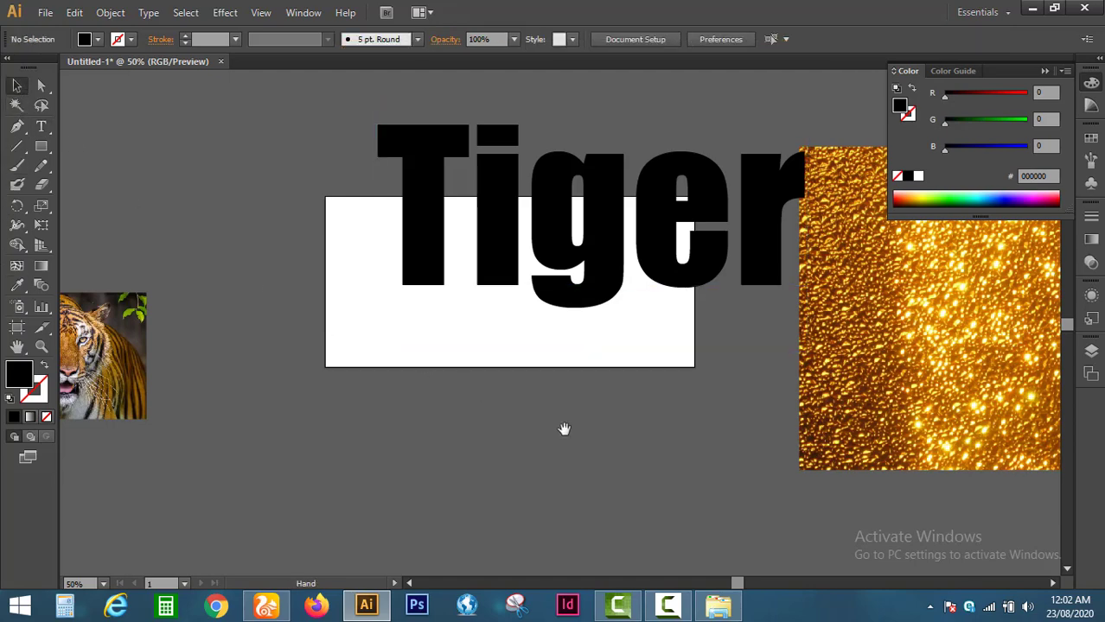
Move the "Tiger" text down so it sits centered over the artboard
left_click_drag(530, 355, 567, 407)
left_click_drag(697, 297, 613, 366)
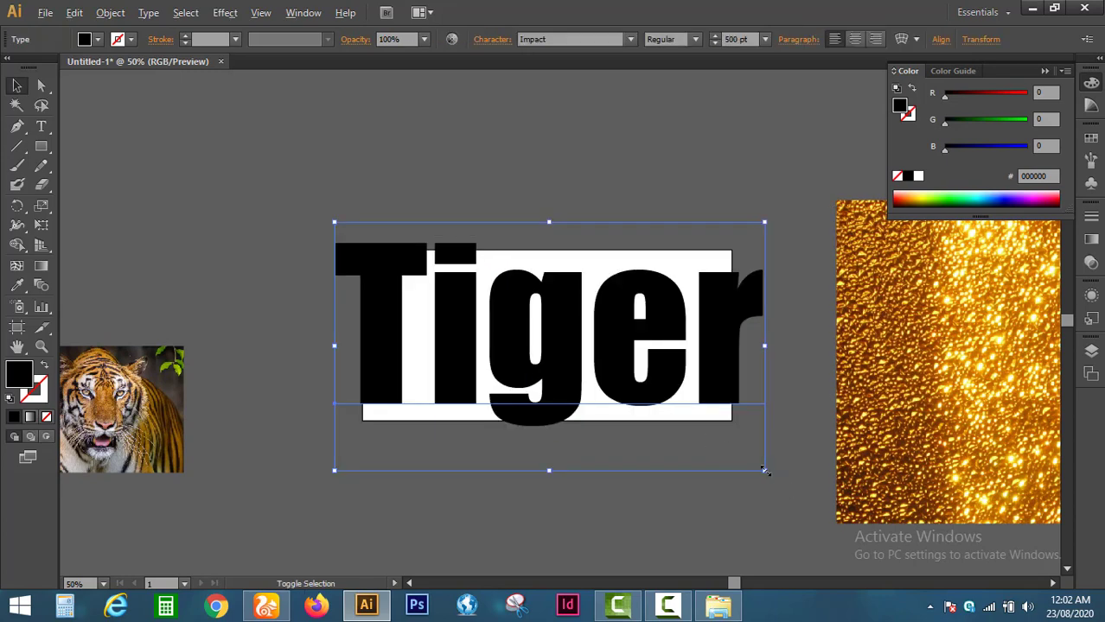
left_click_drag(764, 471, 729, 449)
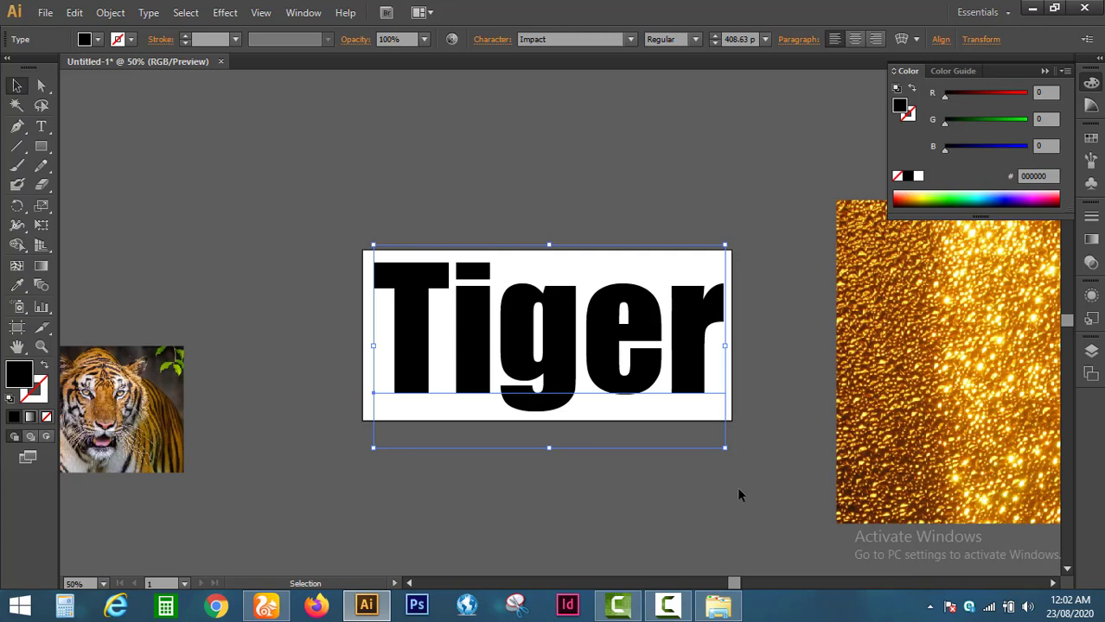
left_click(739, 494)
key("ctrl+z")
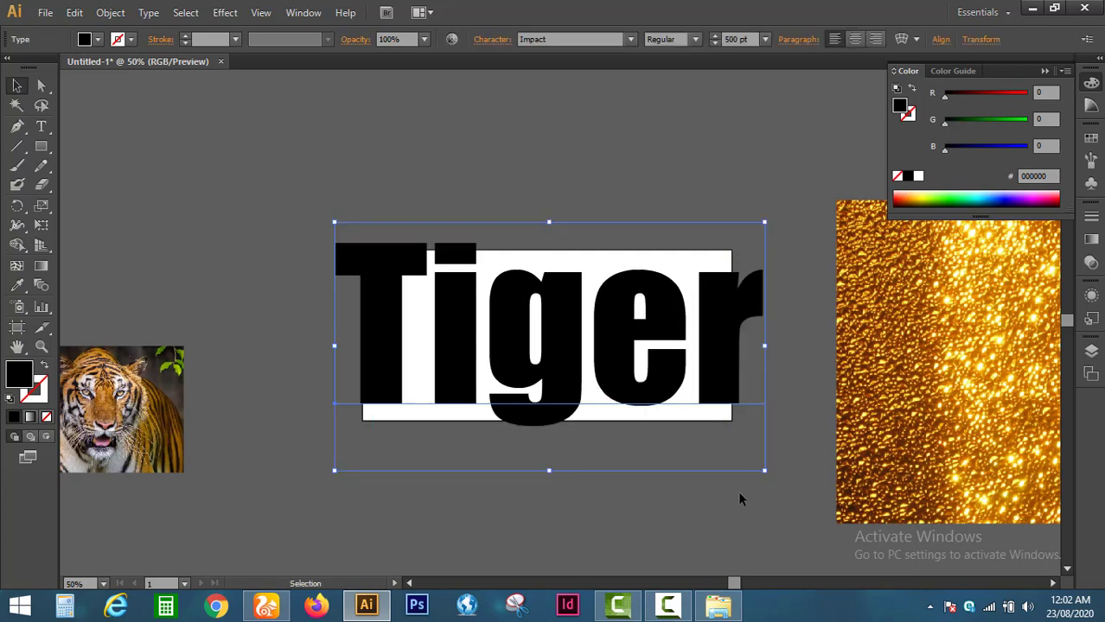
Move the "Tiger" text lower on the artboard and set its font size to 490 pt
left_click(774, 494)
left_click_drag(671, 393, 671, 458)
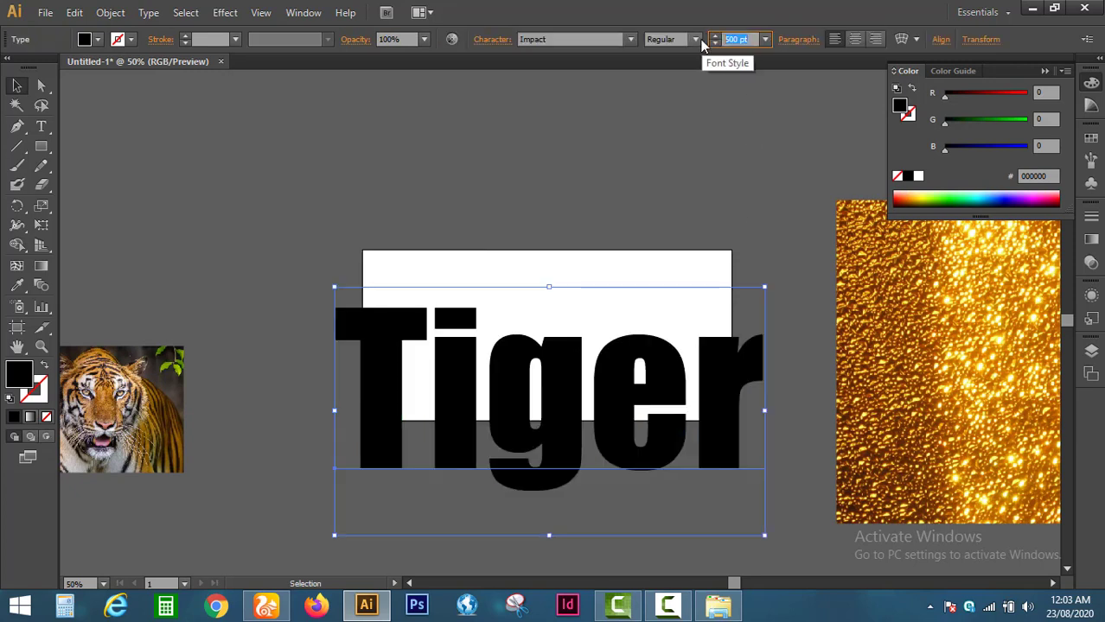
type("490")
key("Return")
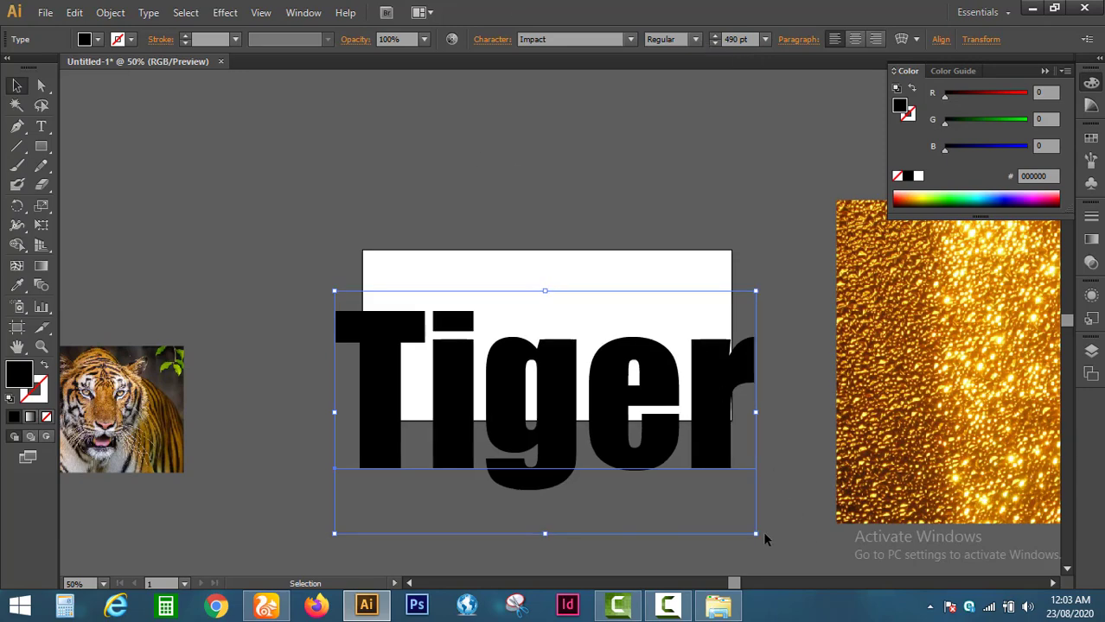
Scale the "Tiger" text proportionally to about 389 pt and position it centrally so it fits inside the artboard
left_click_drag(756, 534, 699, 501)
left_click_drag(547, 442, 591, 422)
left_click(716, 467)
left_click(598, 374, "ctrl")
left_click(517, 343)
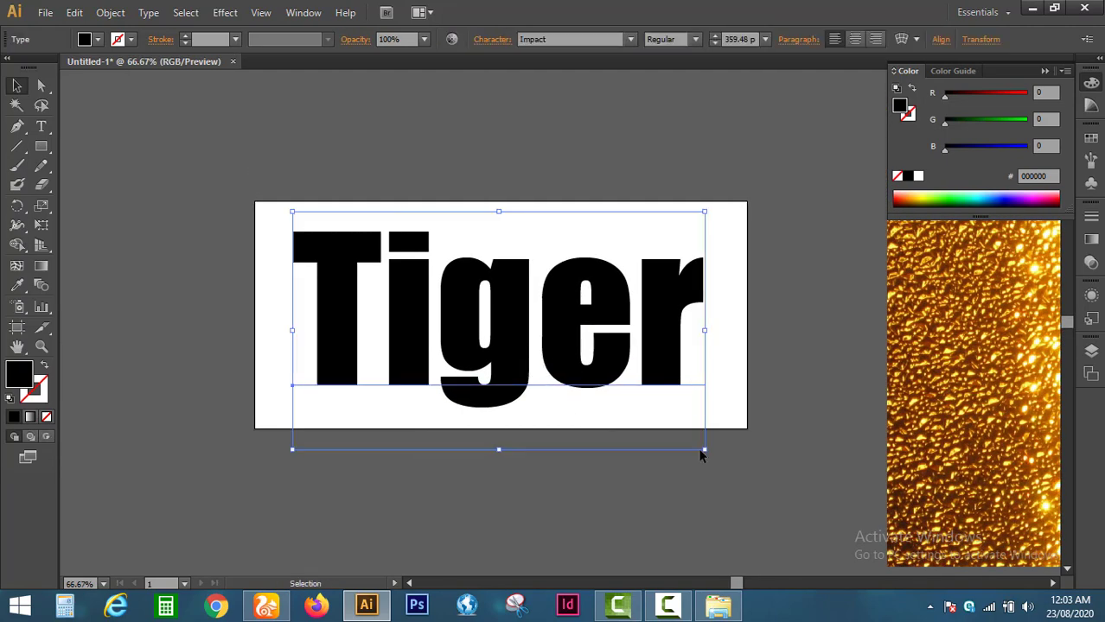
left_click_drag(703, 449, 722, 458)
left_click(779, 333)
left_click_drag(622, 346, 629, 346)
left_click(816, 318)
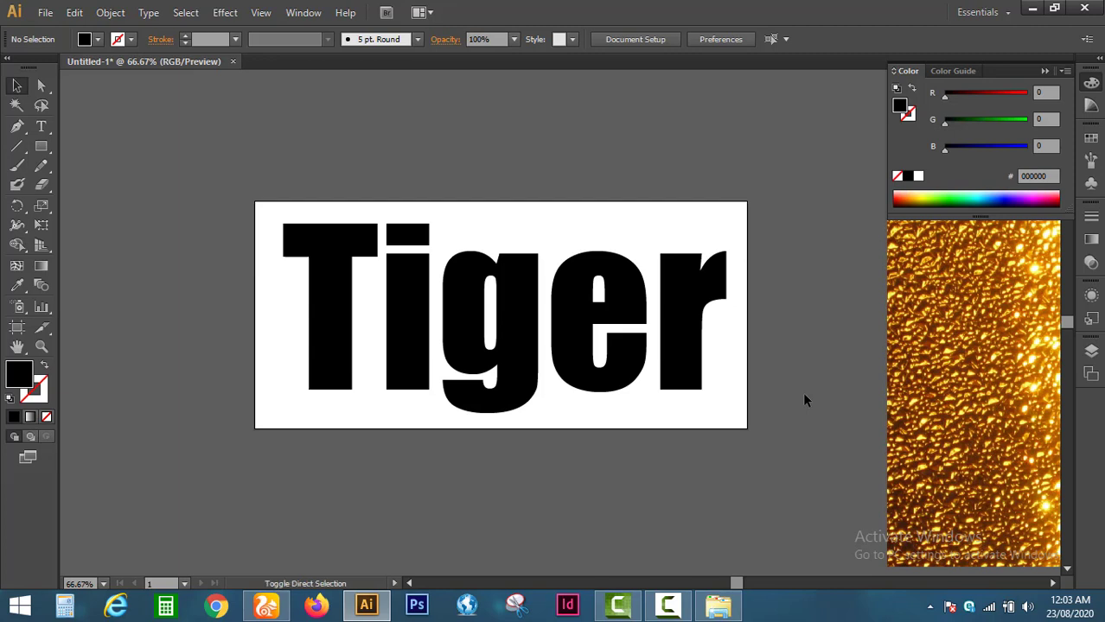
Convert the "Tiger" text into a compound shape with the Pathfinder options
key("shift+ctrl+F9")
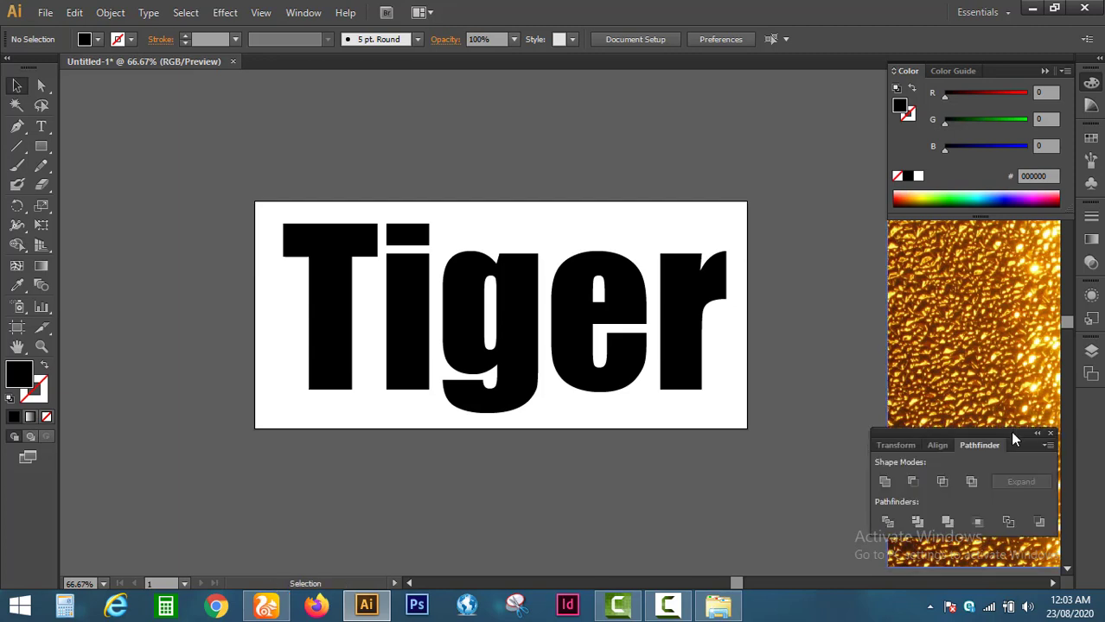
left_click_drag(1013, 433, 807, 120)
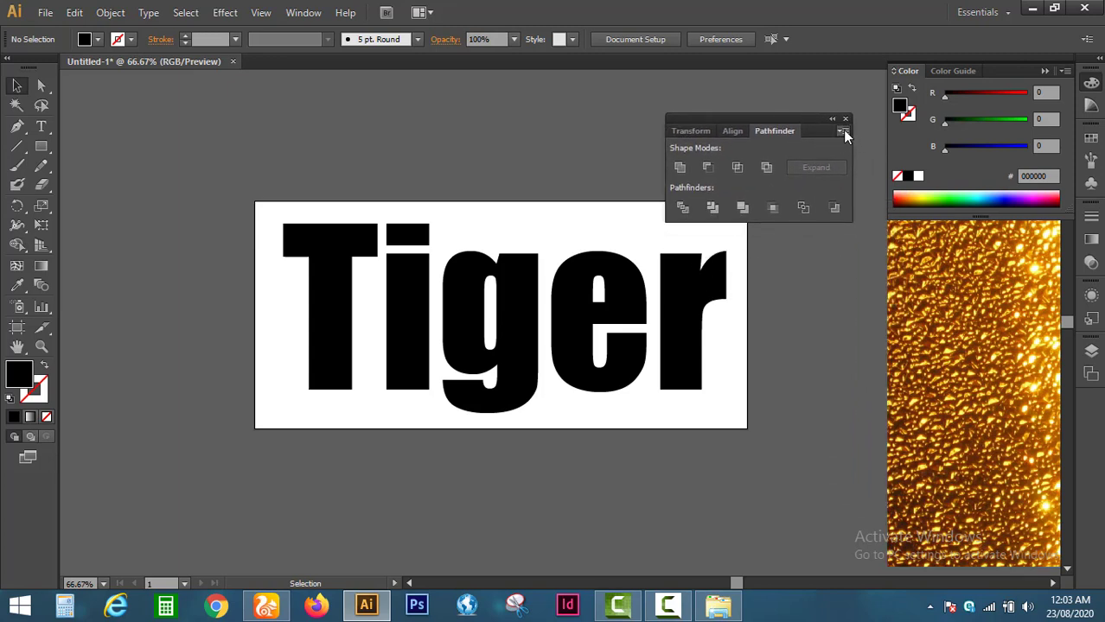
left_click(842, 132)
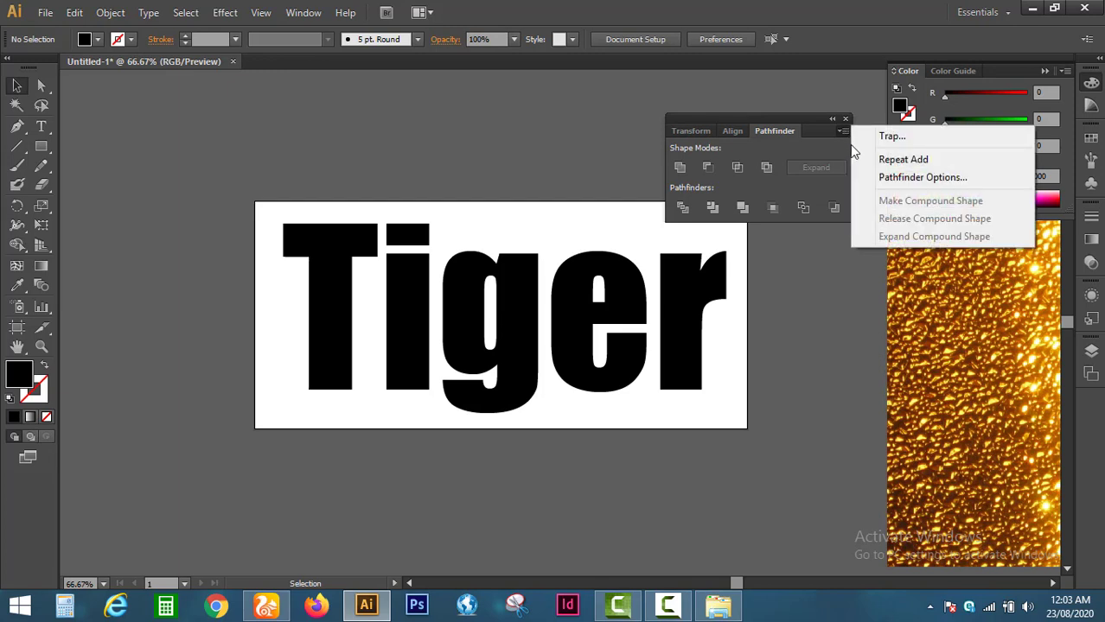
left_click(787, 368)
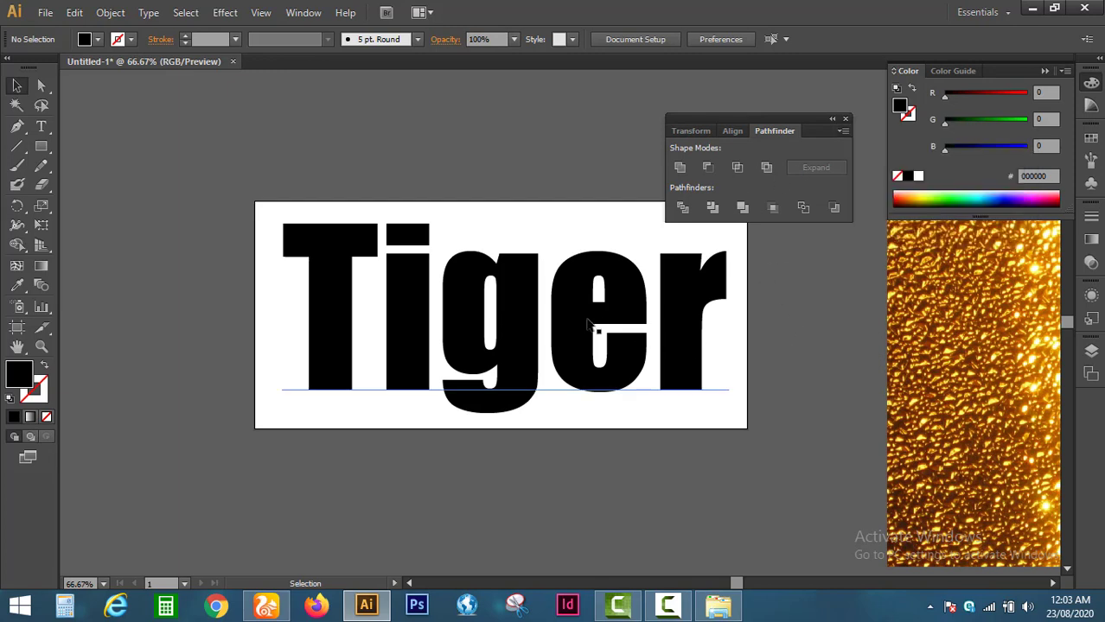
left_click(561, 322)
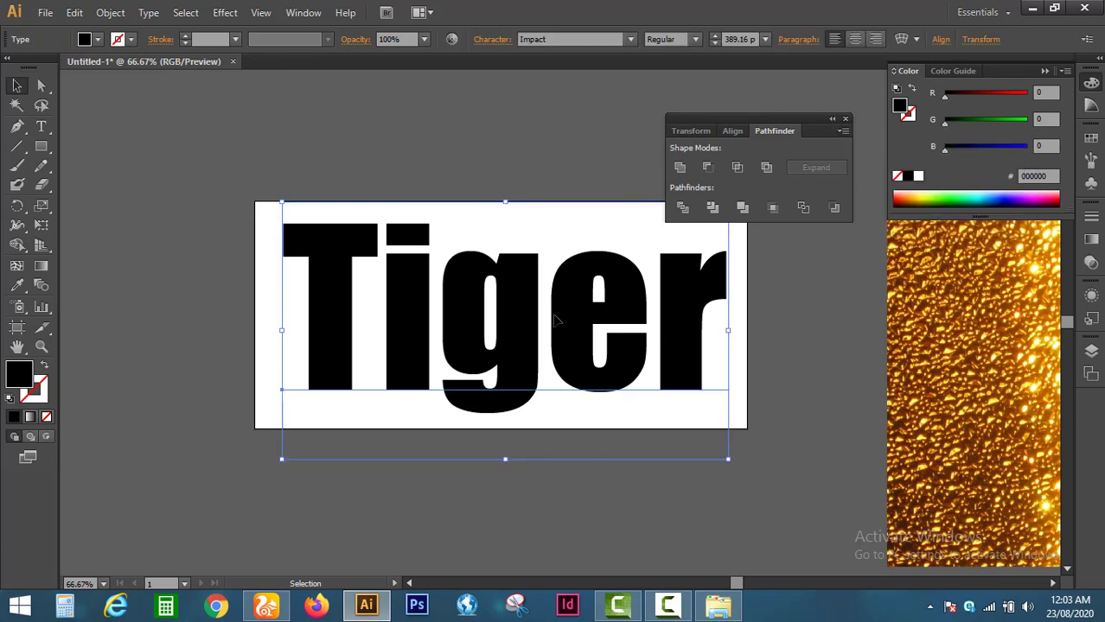
left_click(843, 132)
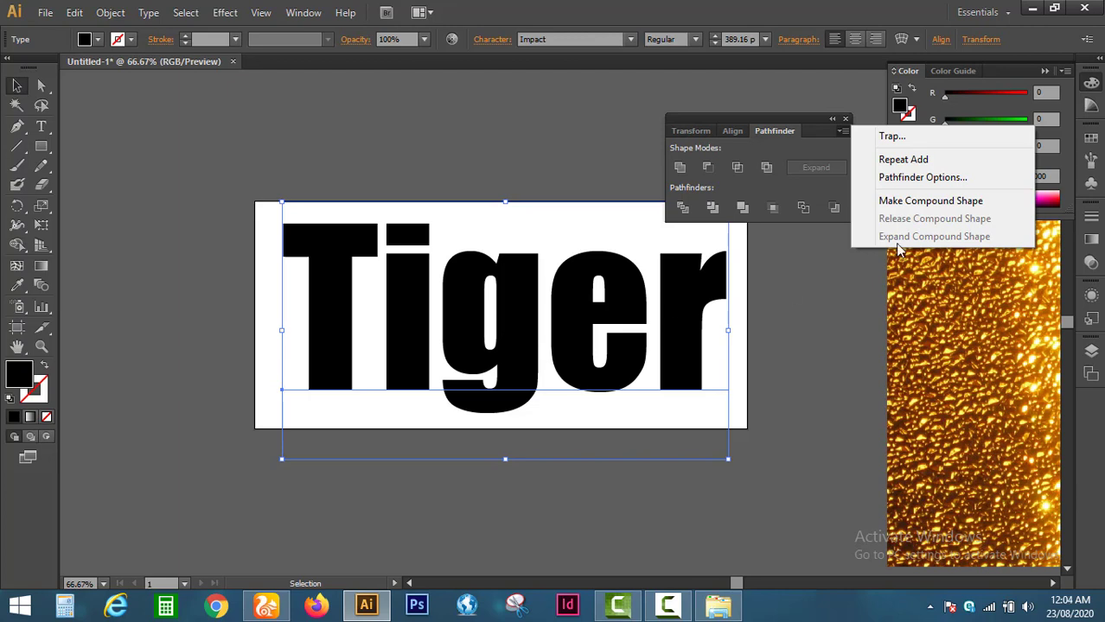
left_click(959, 204)
left_click(800, 356)
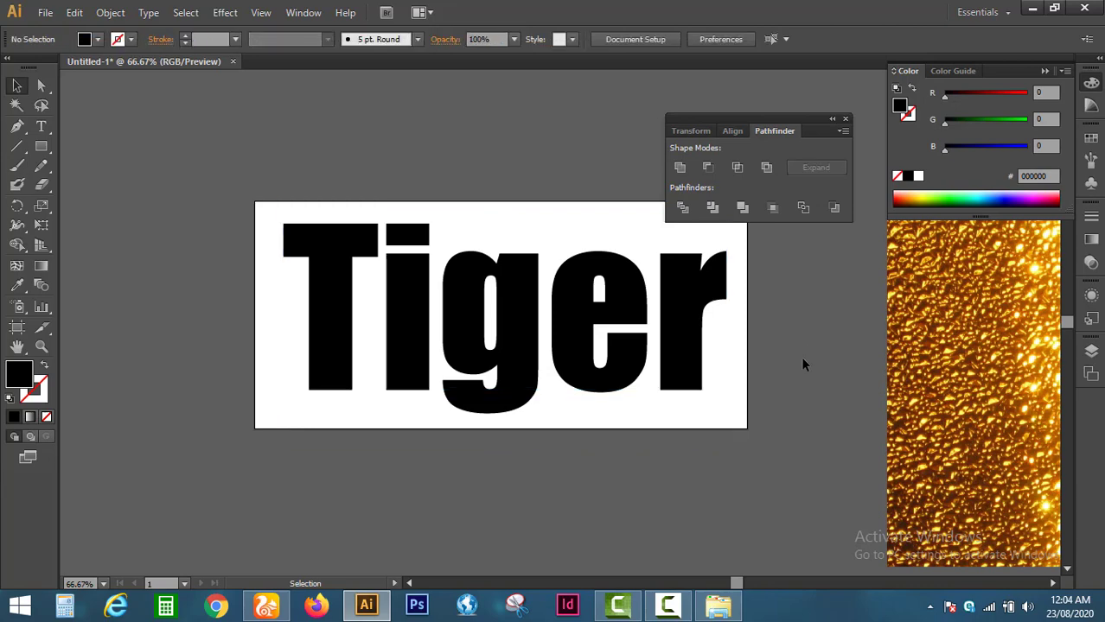
Move the gold glitter image behind the "Tiger" lettering, centered over the artboard
key("ctrl+minus")
key("space")
left_click_drag(692, 474, 560, 485)
left_click_drag(794, 478, 278, 449)
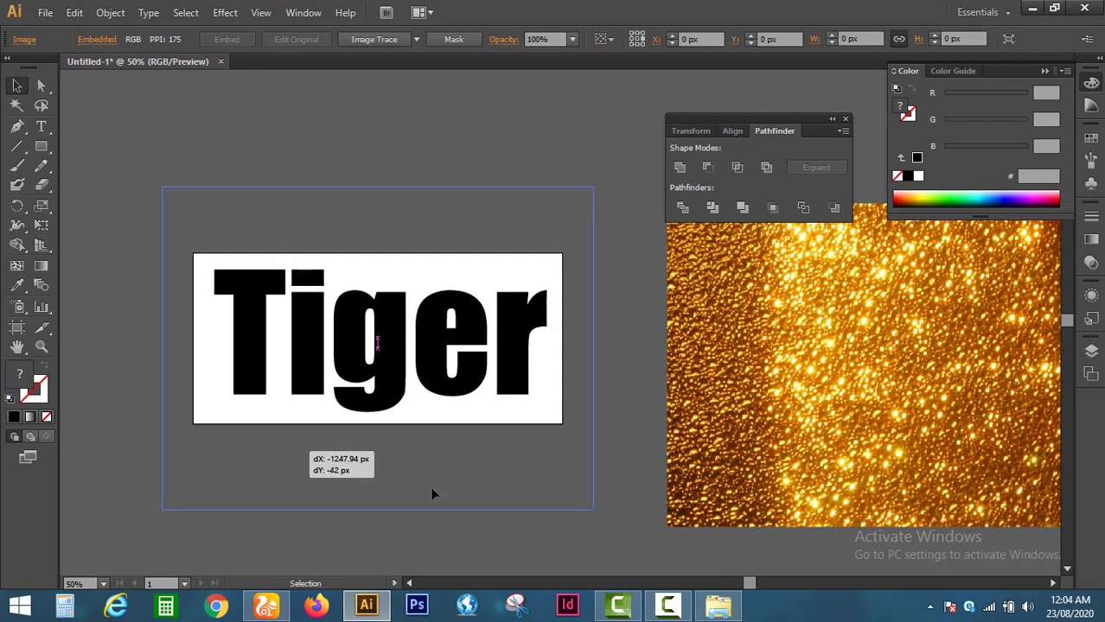
key("space")
left_click_drag(616, 463, 669, 478)
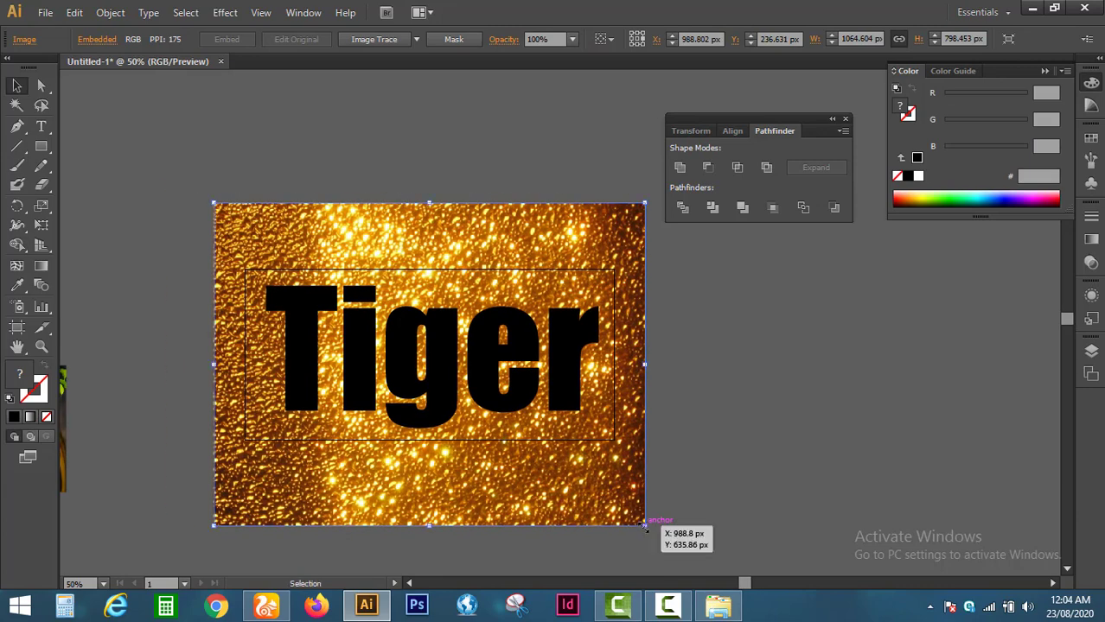
Scale the gold glitter image from its center to about 939 × 704 px so it still covers the artboard
left_click_drag(644, 526, 610, 500)
left_click(700, 474)
key("ctrl+=")
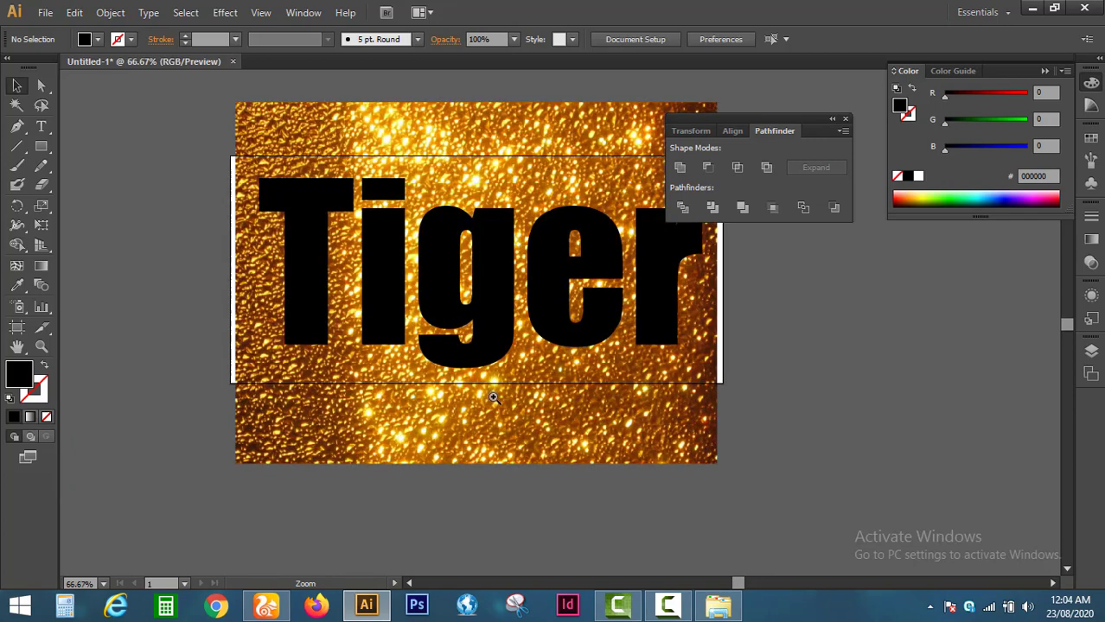
left_click(661, 462)
left_click_drag(717, 462, 731, 474)
Make a clipping mask from the "Tiger" lettering and the gold glitter image, then deselect the result
key("ctrl+a")
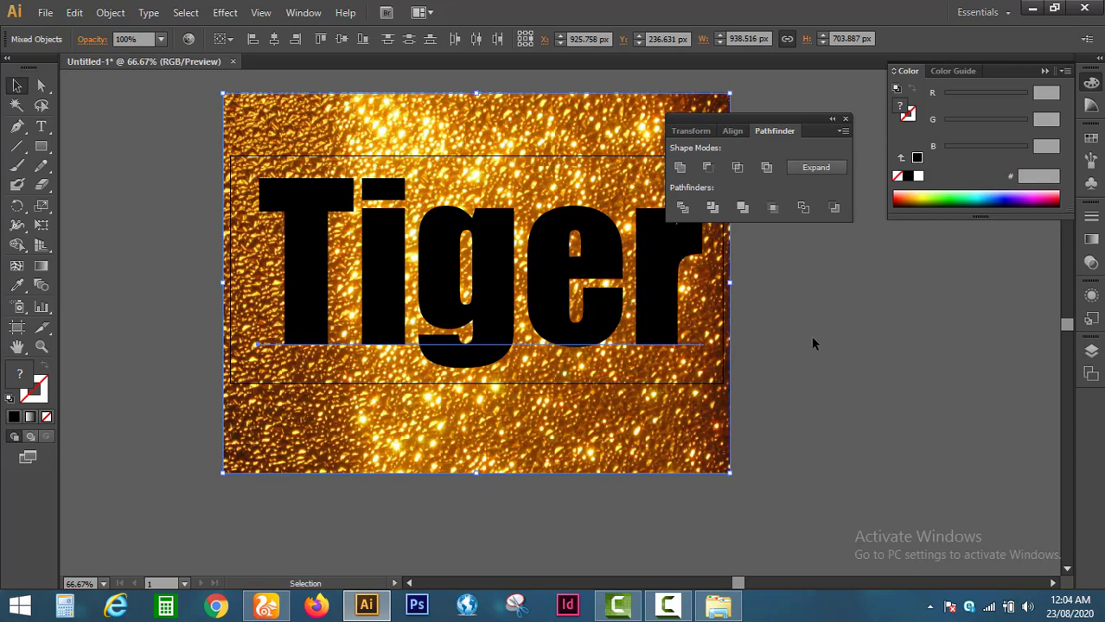
right_click(547, 275)
left_click(664, 365)
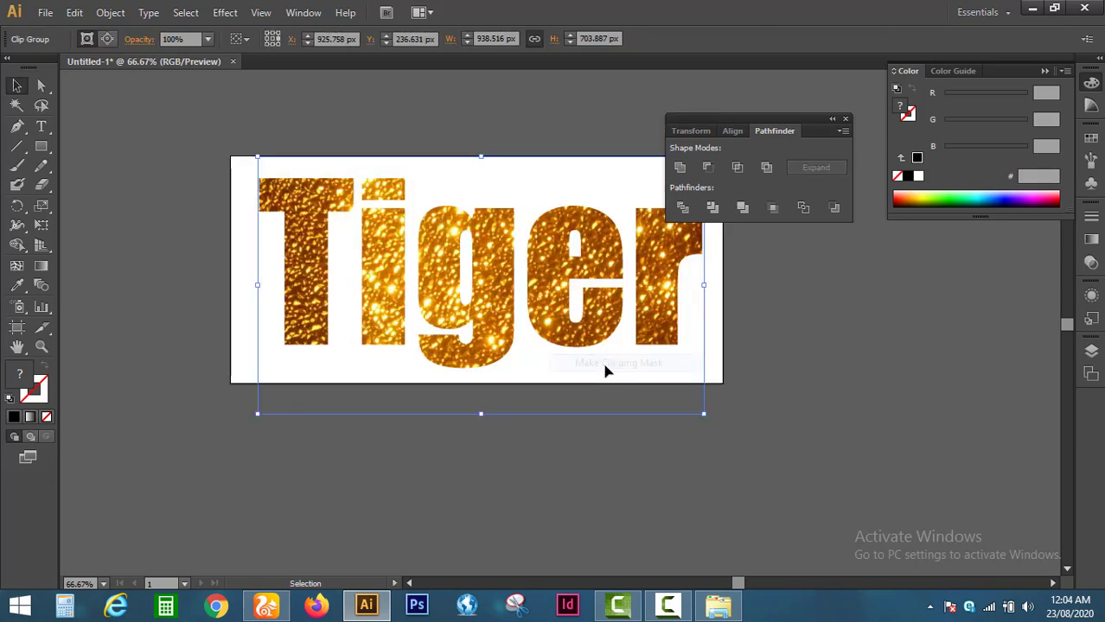
left_click(801, 356)
Move the floating Pathfinder panel clear of the artwork, collapse it and close it
left_click_drag(554, 371, 535, 440)
left_click_drag(803, 113, 809, 92)
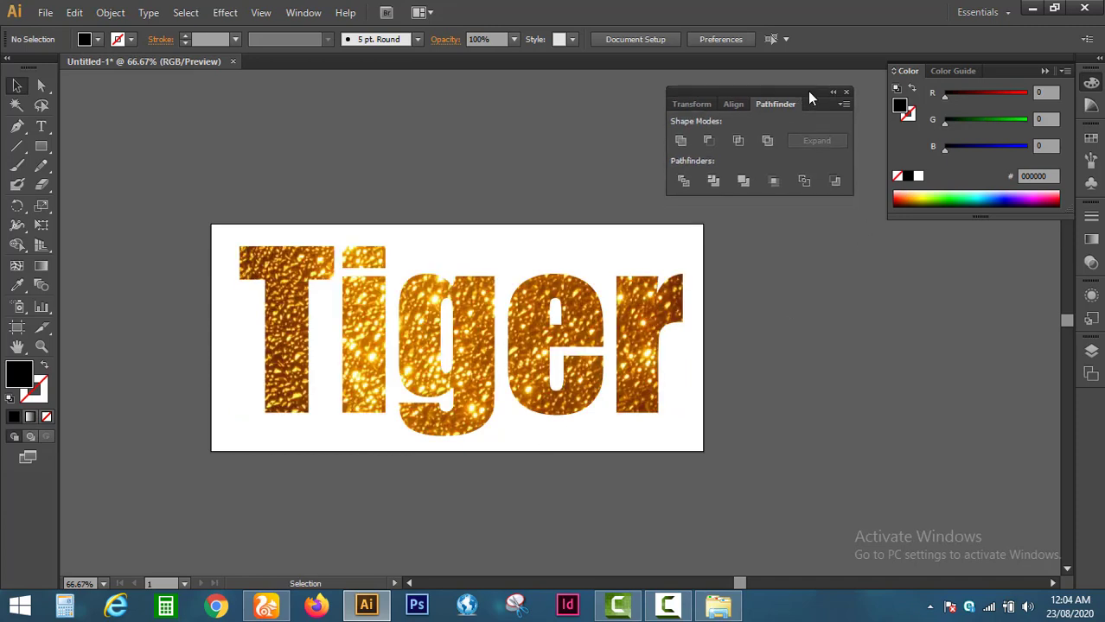
left_click(832, 93)
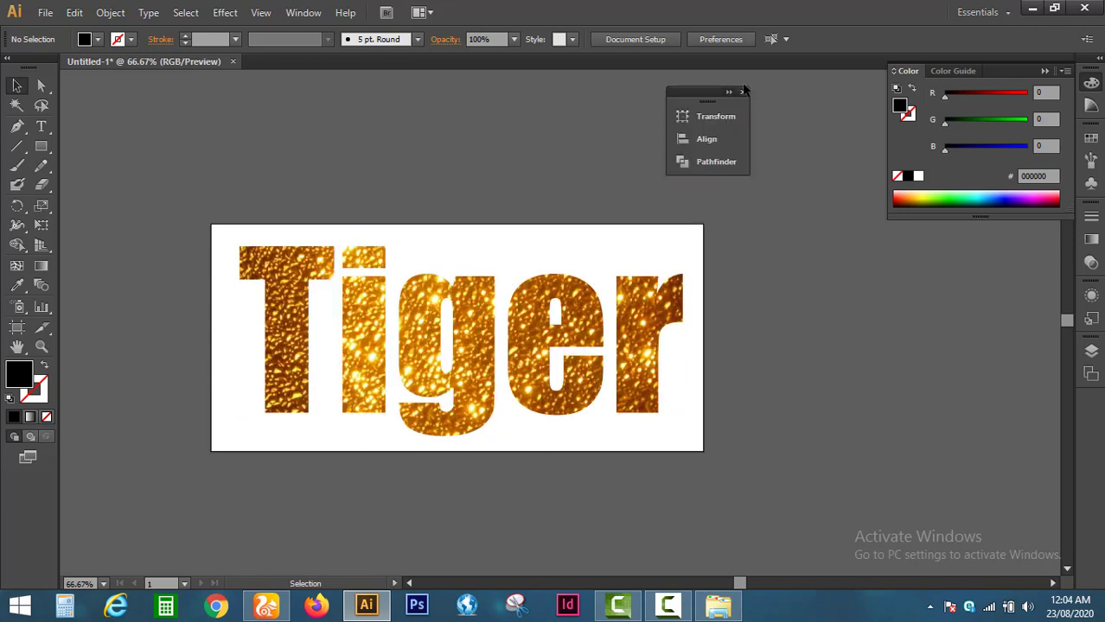
left_click(743, 92)
key("ctrl+minus")
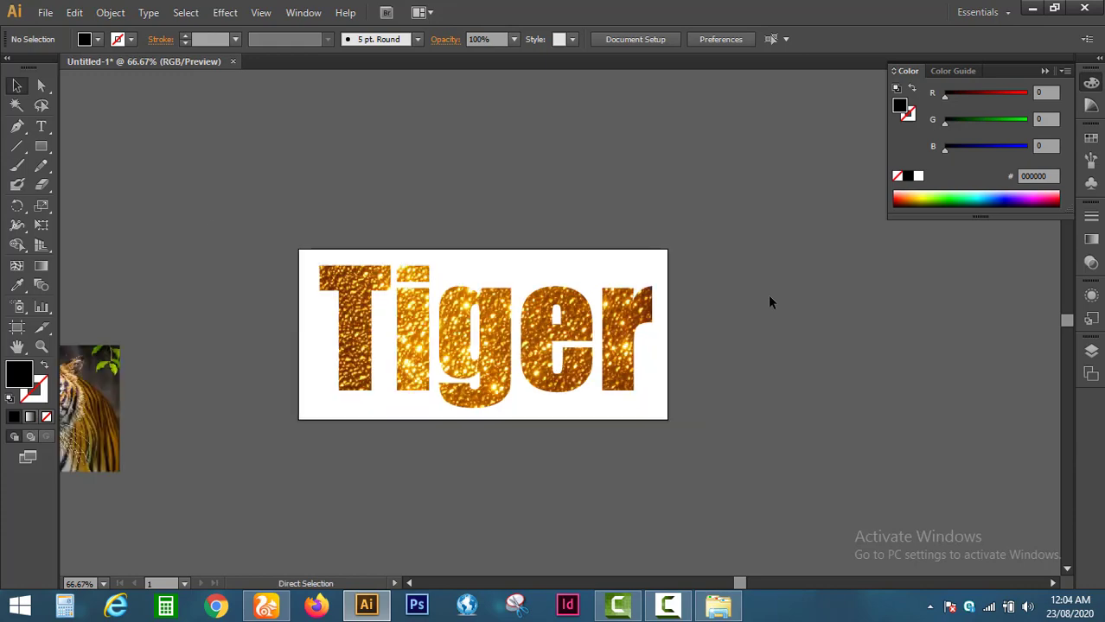
key("space")
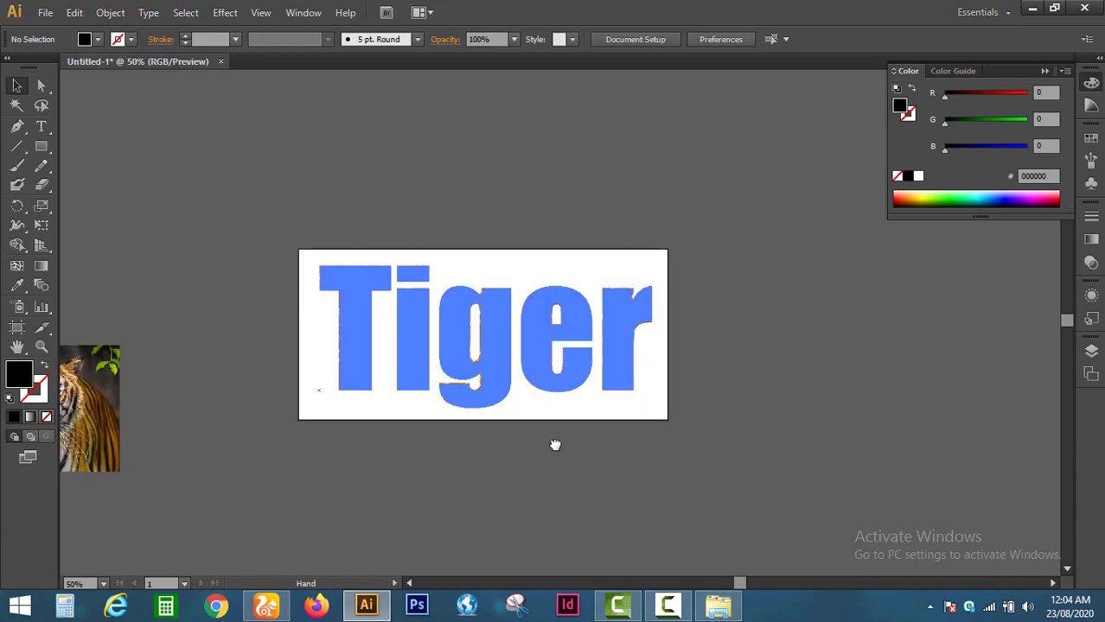
left_click_drag(554, 443, 616, 443)
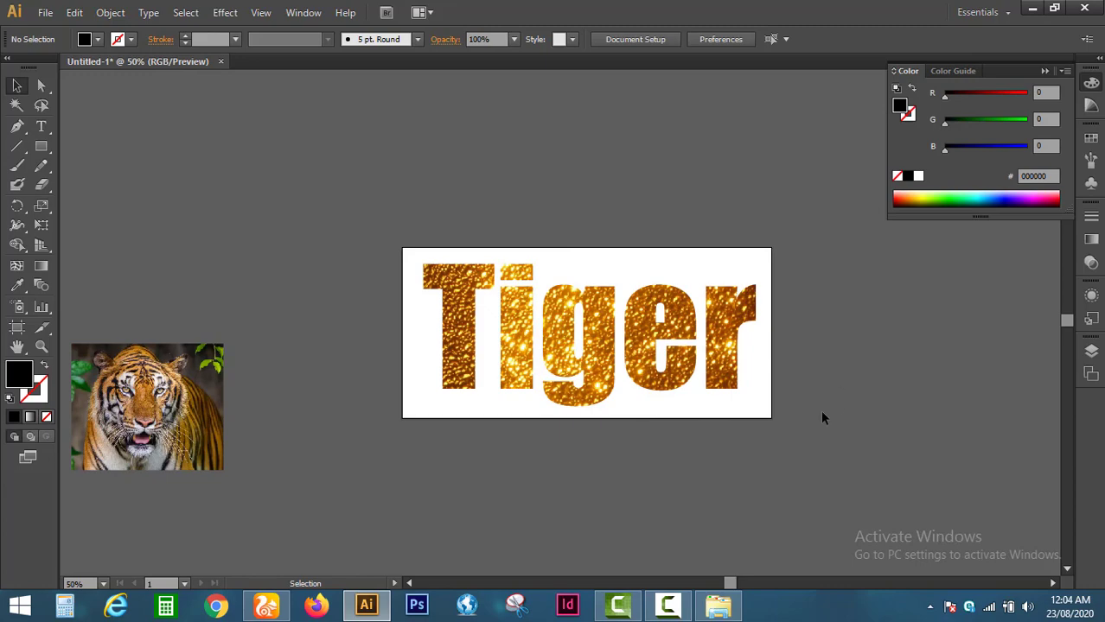
left_click_drag(651, 423, 615, 402)
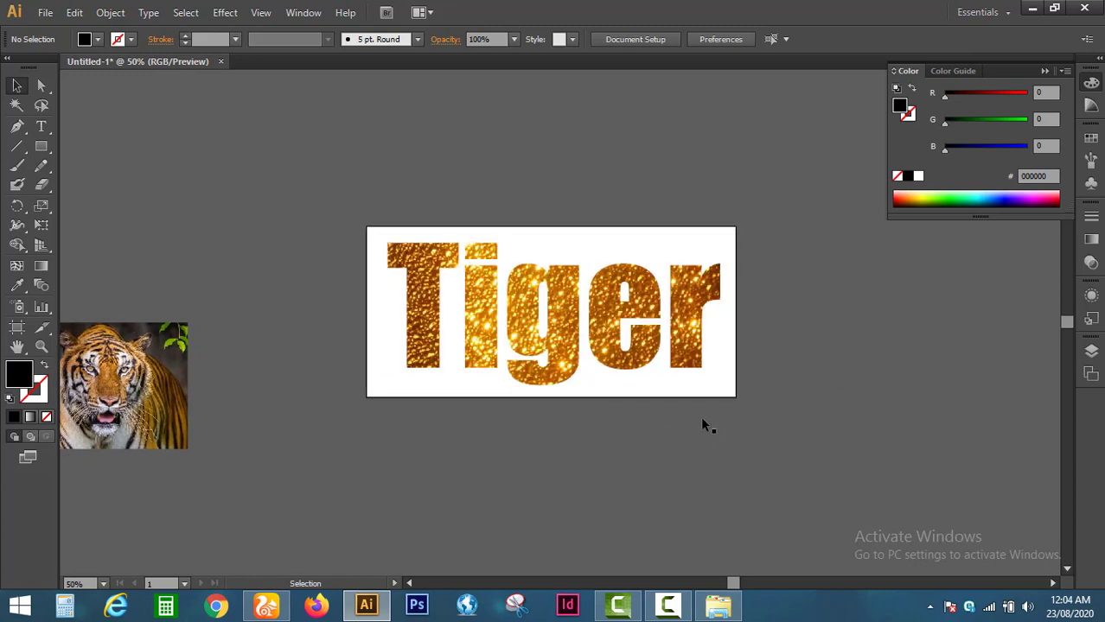
left_click(544, 343)
left_click(557, 342)
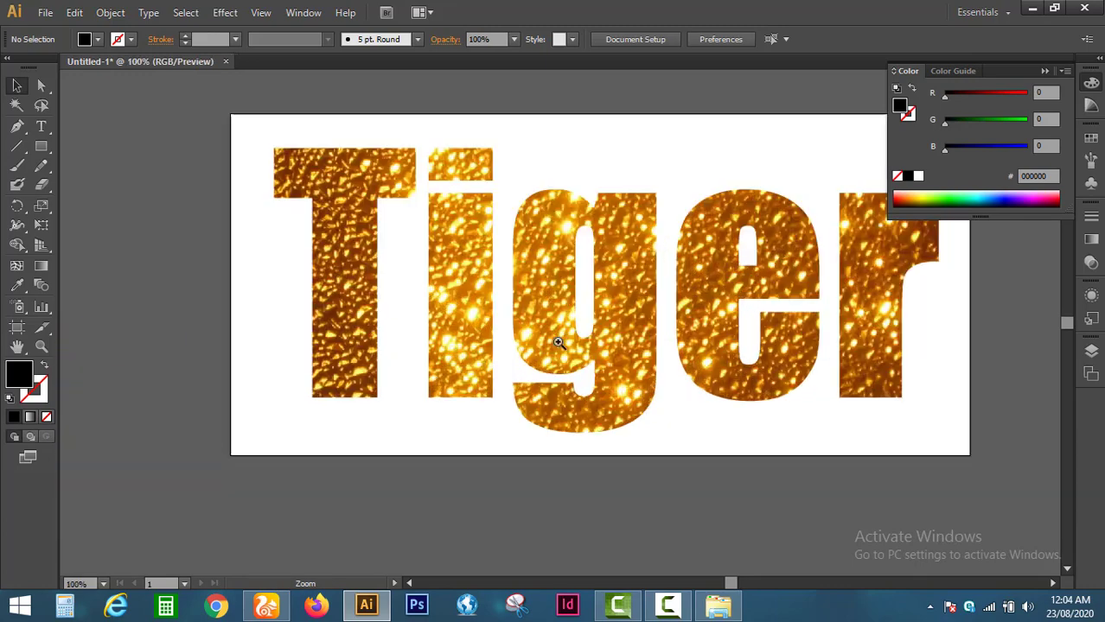
Replace the word in the glitter-filled "Tiger" lettering with "logo" and shift it toward the artboard's center
left_click_drag(629, 344, 554, 346)
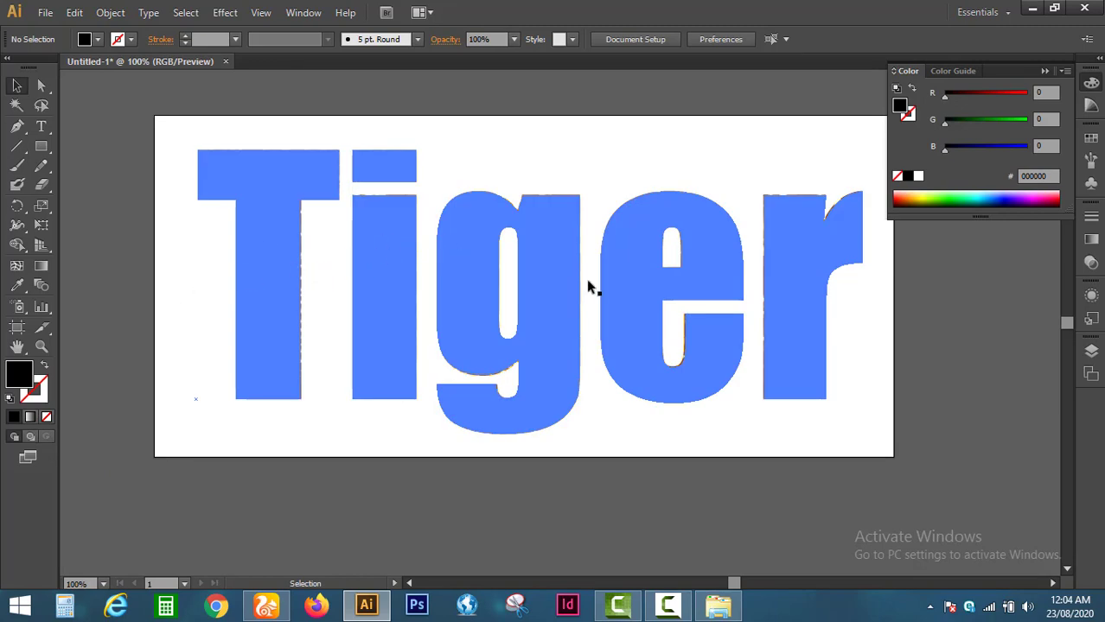
key("t")
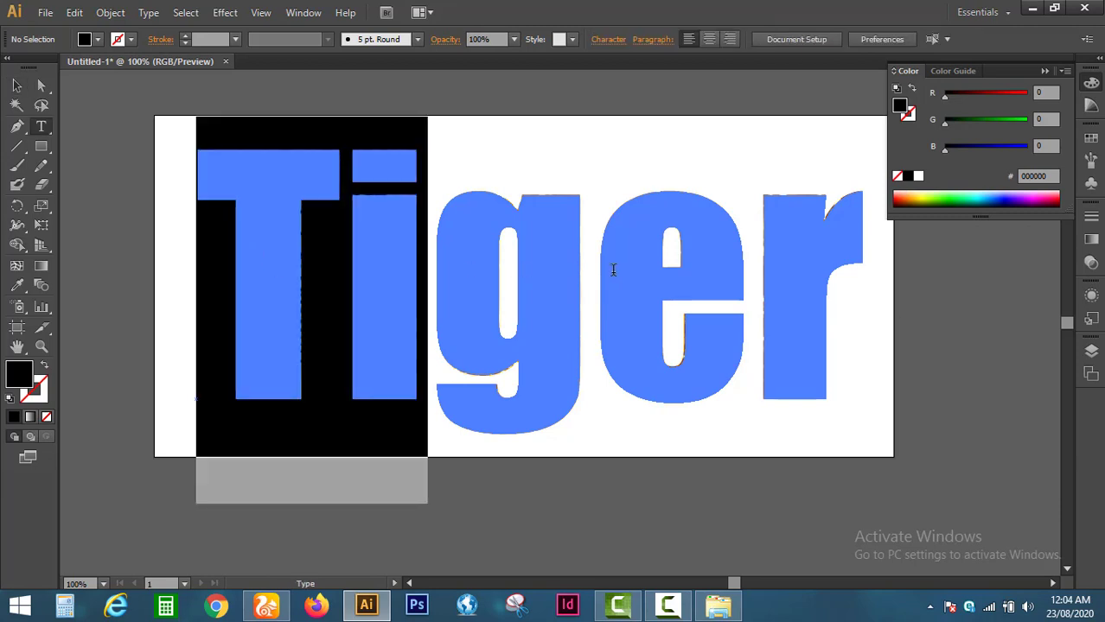
left_click(812, 268)
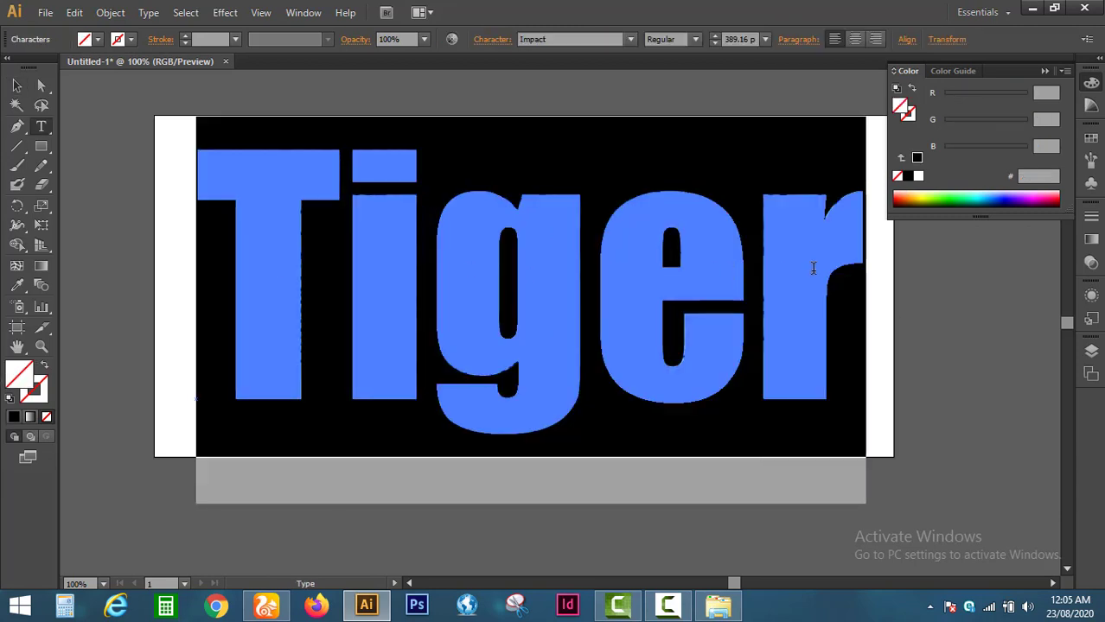
type("logo")
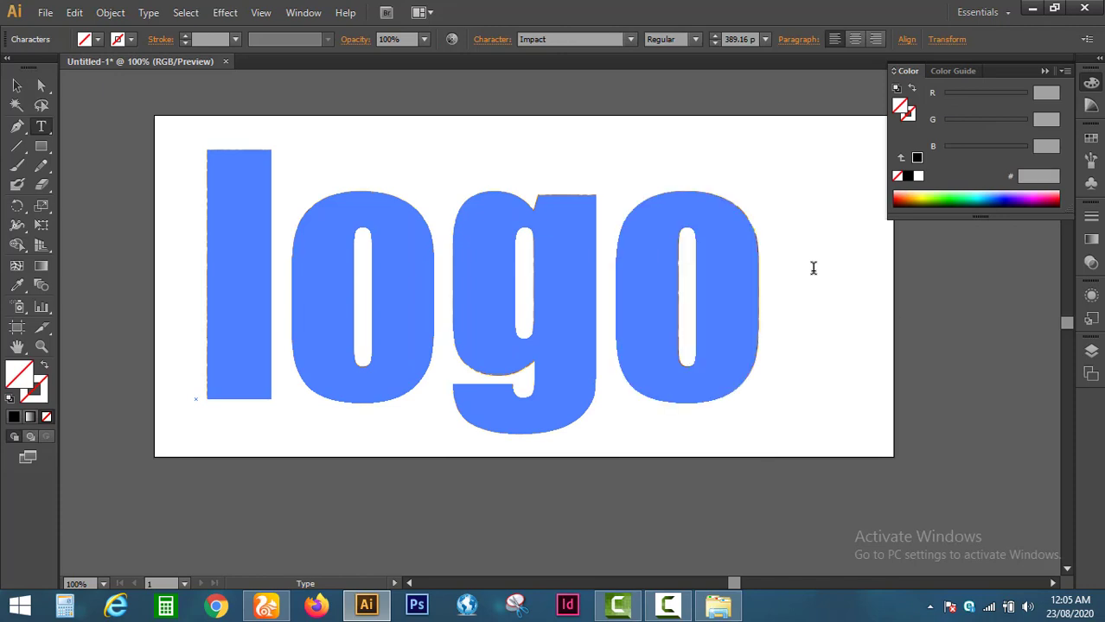
left_click(18, 85)
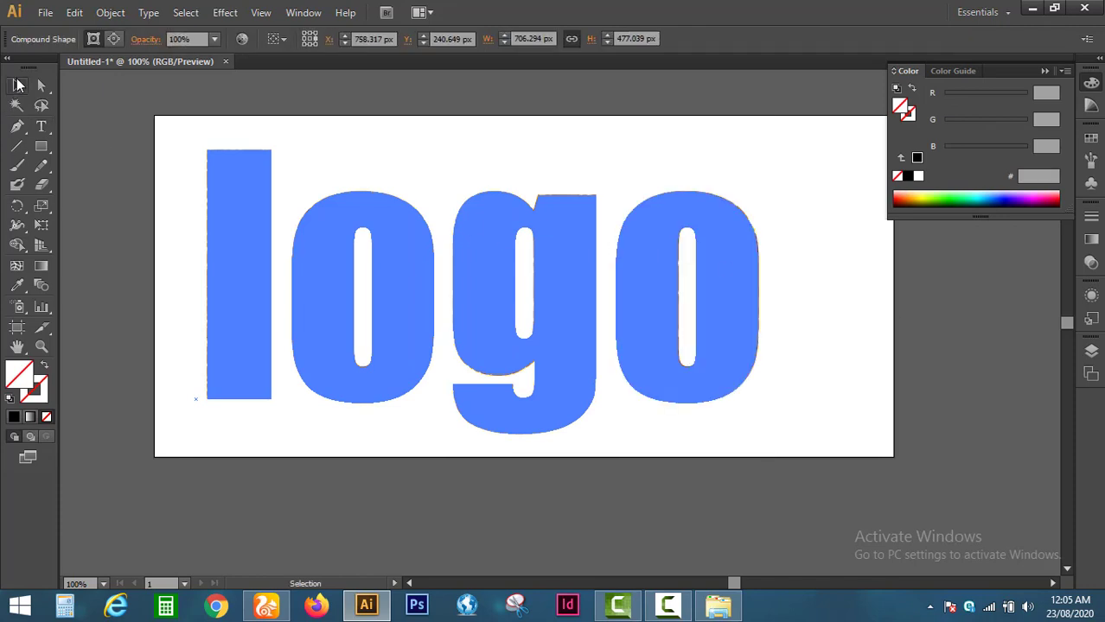
left_click(908, 408)
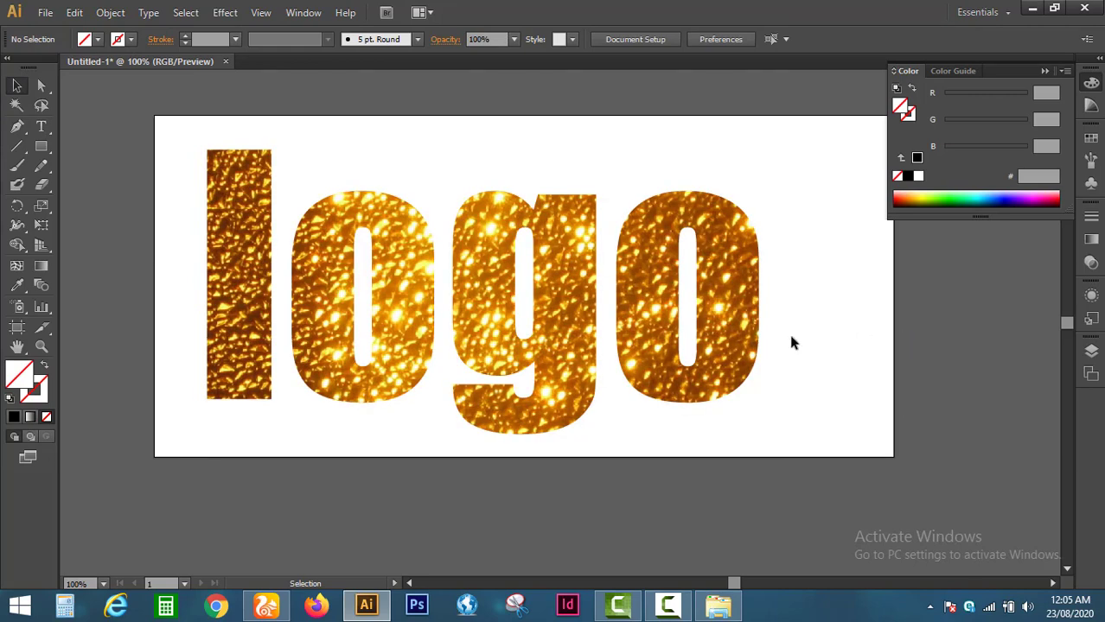
left_click_drag(559, 333, 692, 337)
left_click(924, 340)
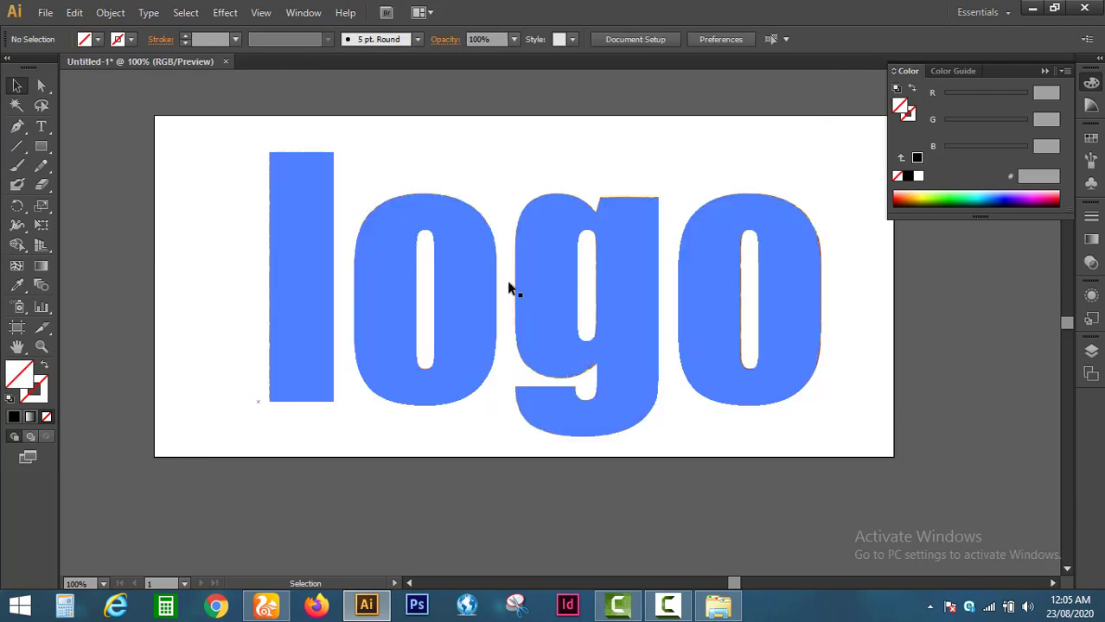
Add the new black text "LOgo" in Impact at 490 pt below the glitter-filled lettering
key("ctrl+minus")
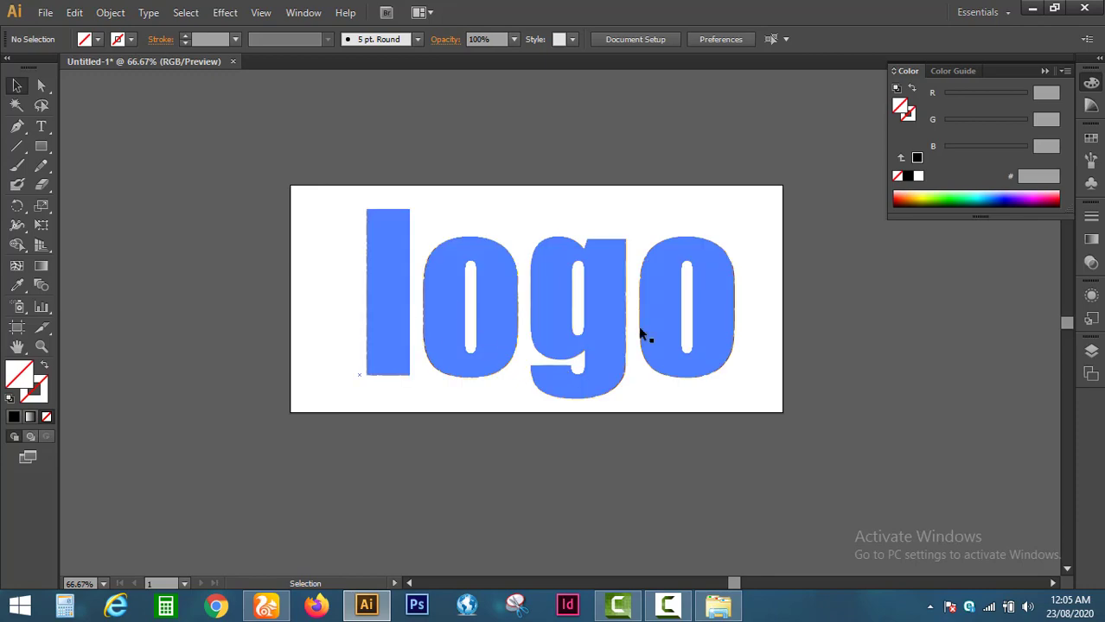
key("ctrl+minus")
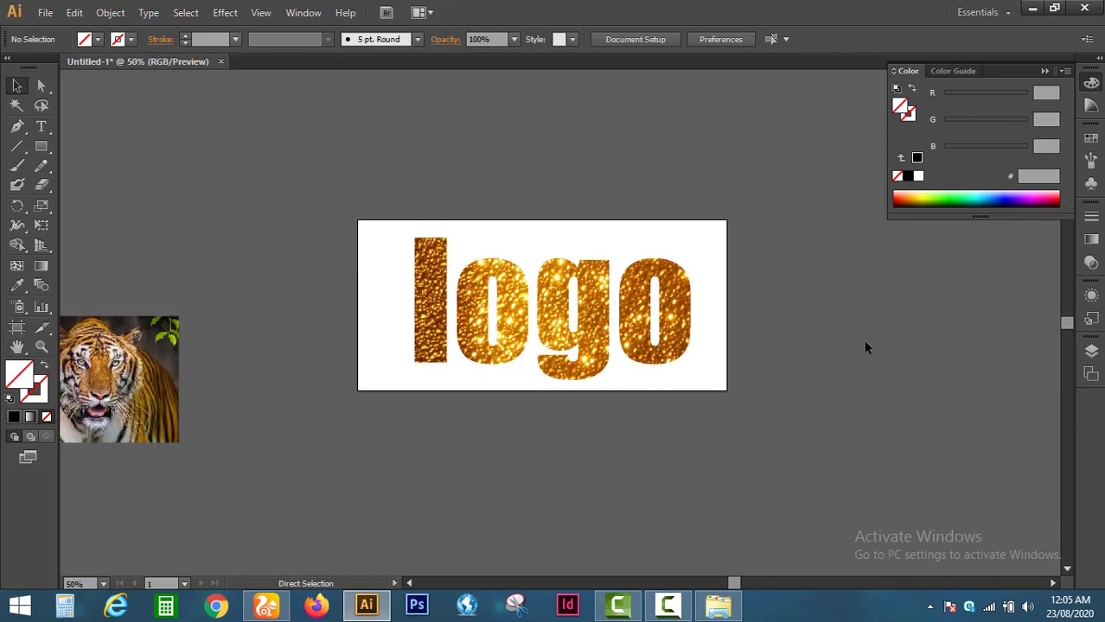
key("space")
left_click_drag(407, 446, 396, 398)
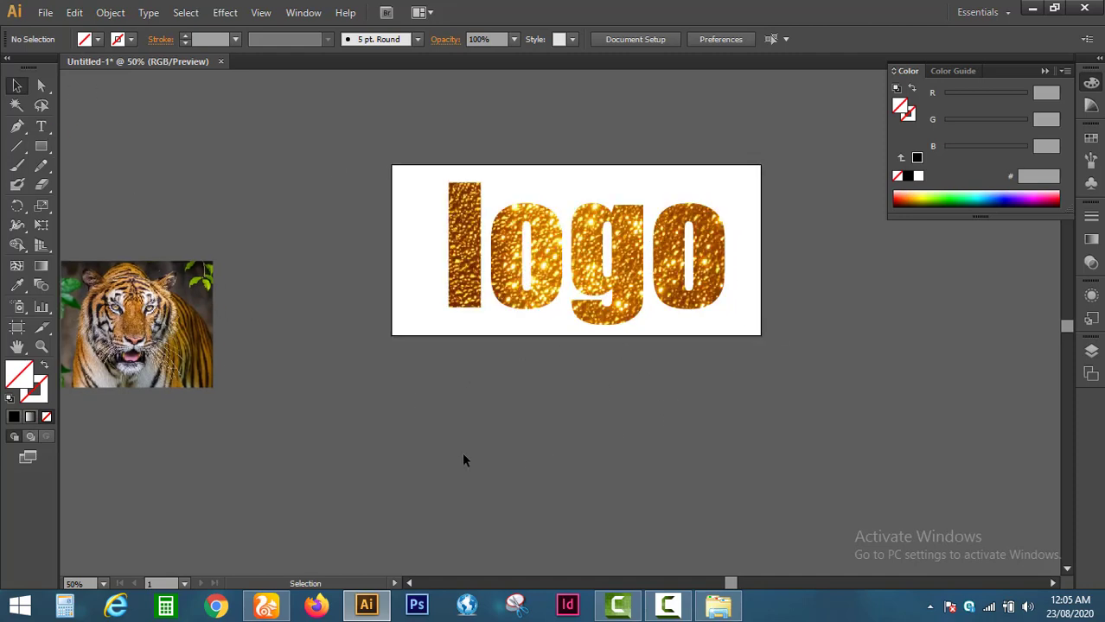
key("t")
left_click(437, 463)
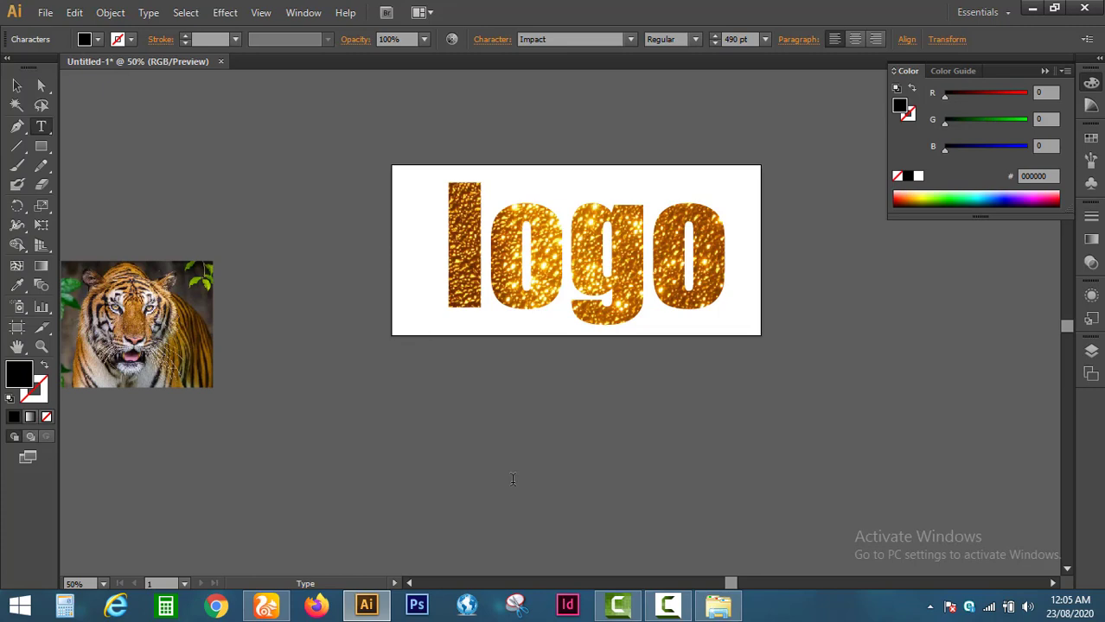
type("LO")
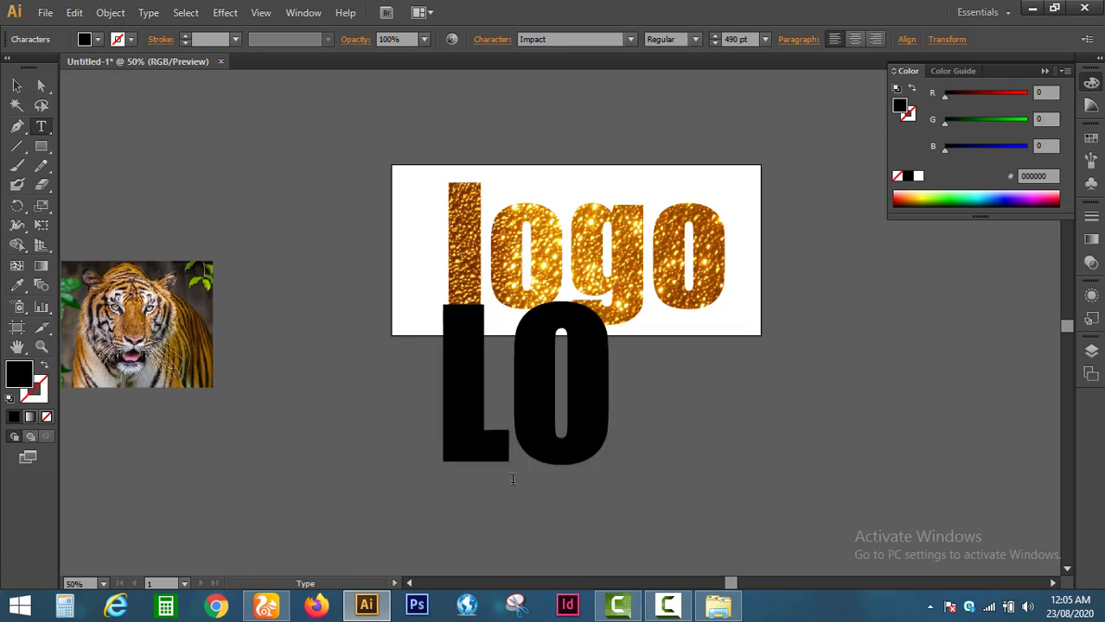
type("go")
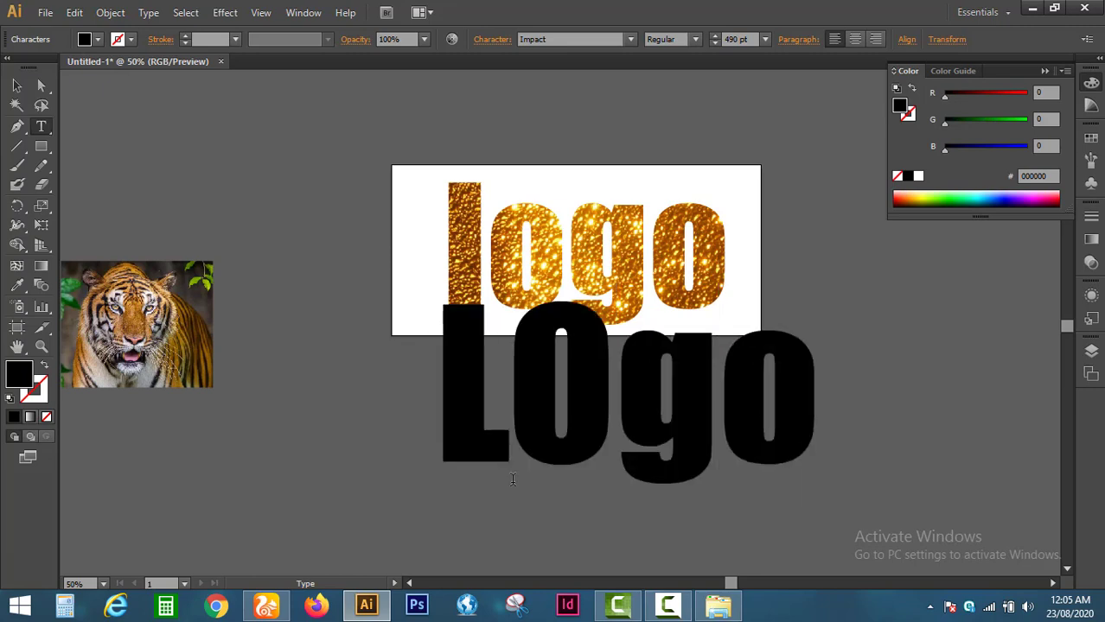
Move the black "LOgo" text fully below the artboard, roughly centered under the glitter-filled word
left_click(15, 86)
left_click_drag(796, 358, 708, 255)
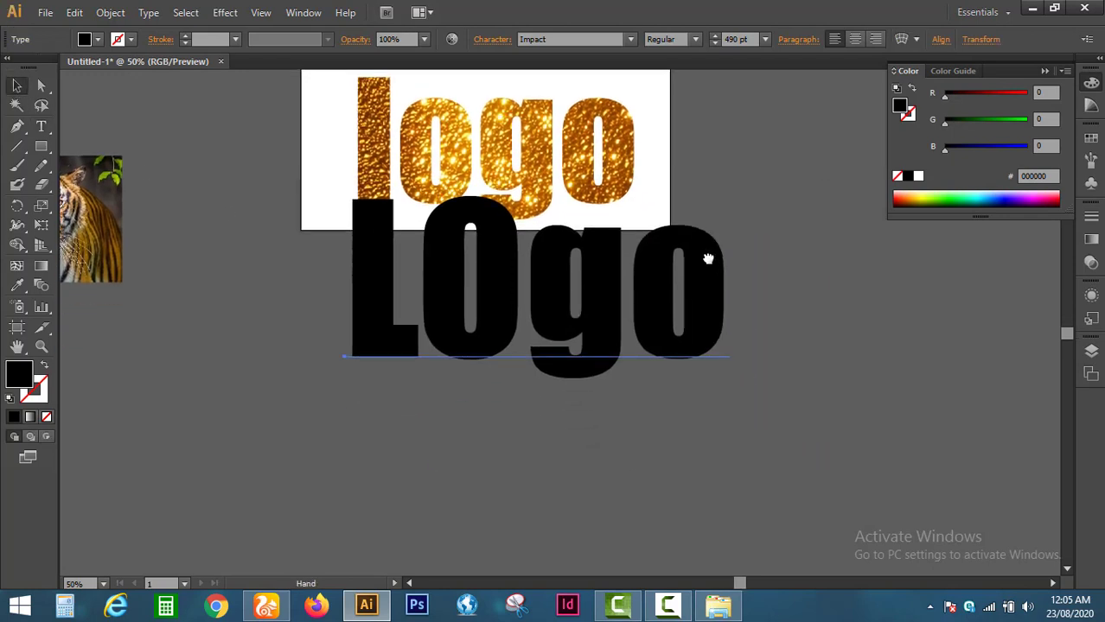
left_click_drag(607, 350, 618, 406)
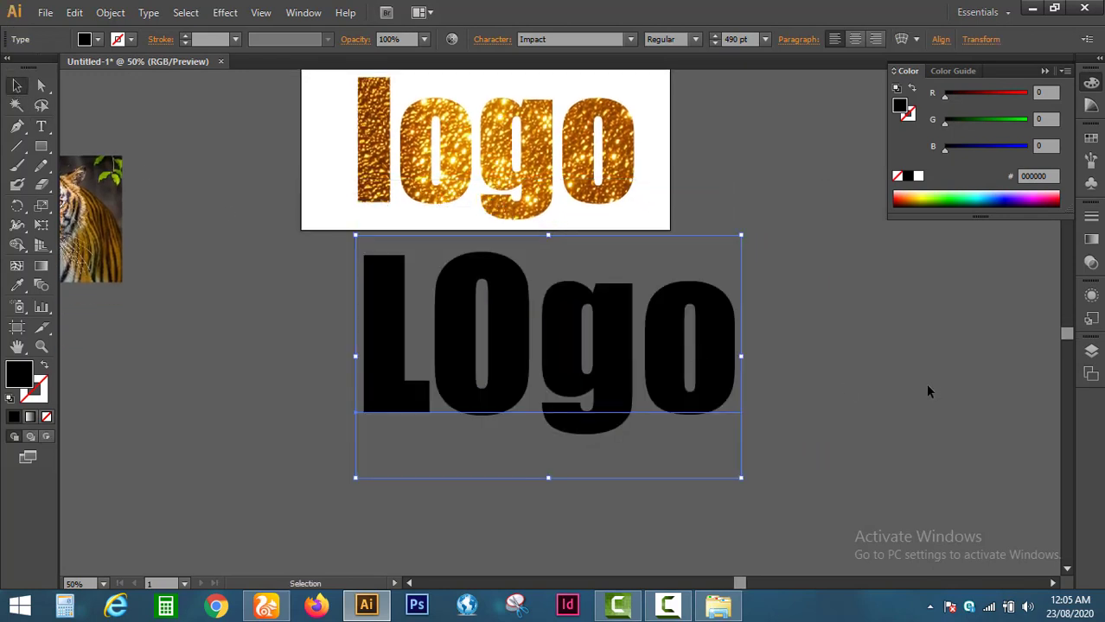
left_click(849, 363)
left_click_drag(819, 406, 867, 415)
left_click_drag(661, 392, 610, 395)
left_click(802, 333)
Expand the black "LOgo" text with Object and Fill enabled, then deselect it
left_click(623, 415)
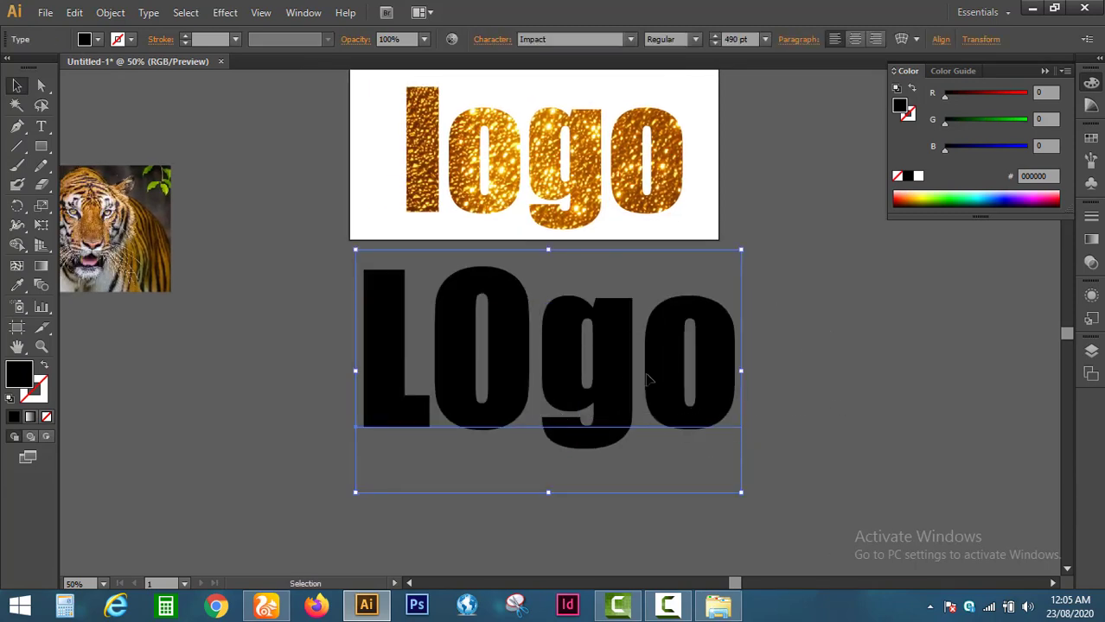
left_click(111, 13)
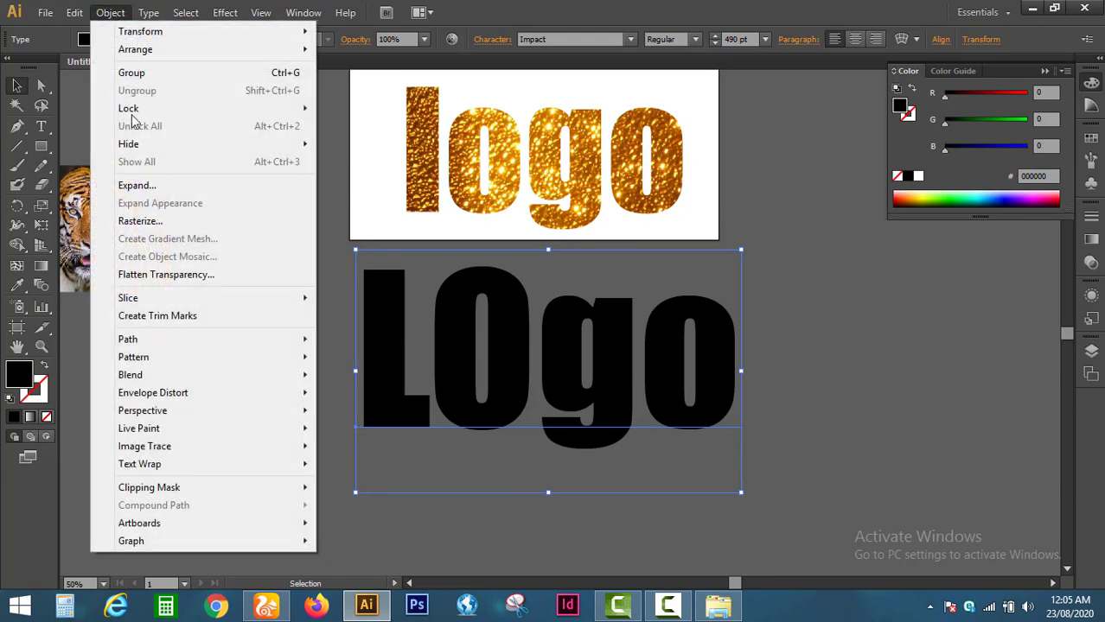
left_click(173, 189)
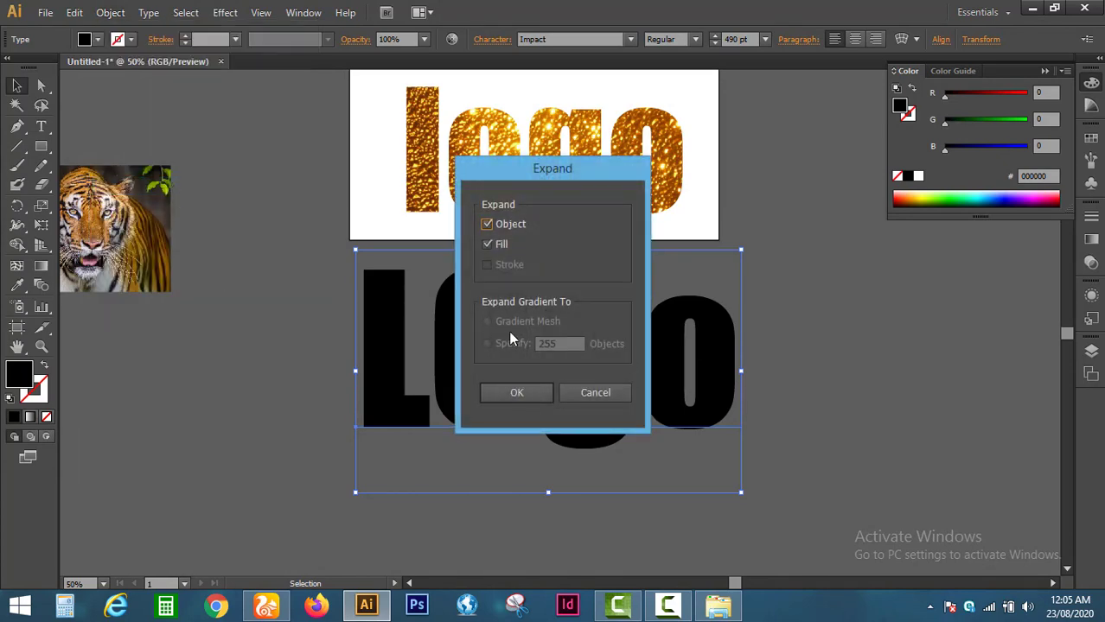
left_click(509, 390)
left_click(810, 389)
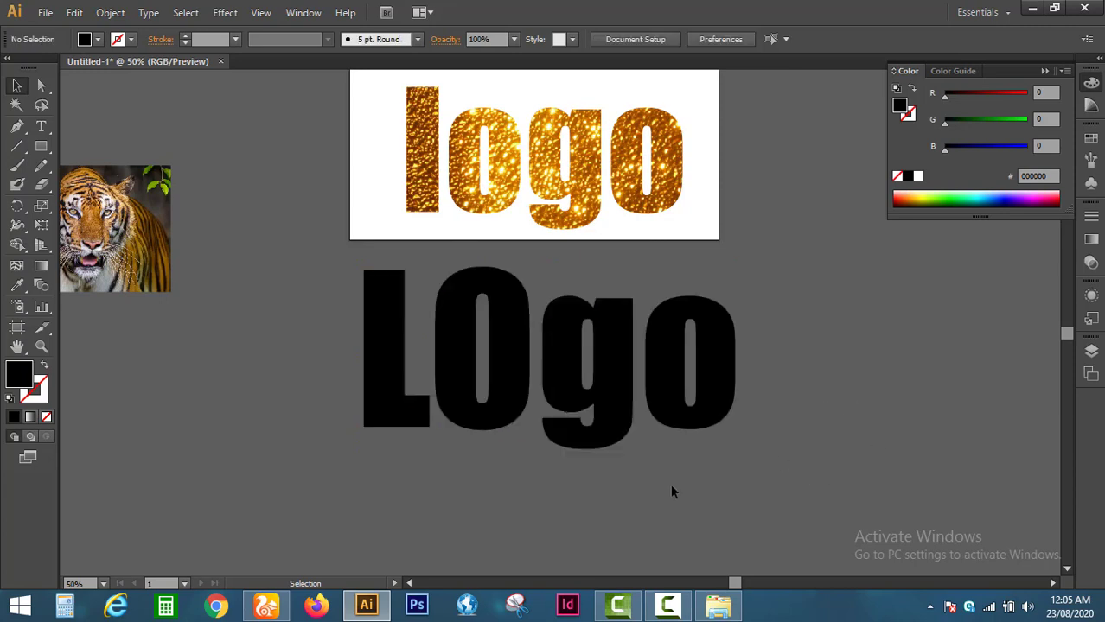
Ungroup the expanded "LOgo" lettering into separate letter shapes
key("space")
left_click_drag(512, 495, 620, 513)
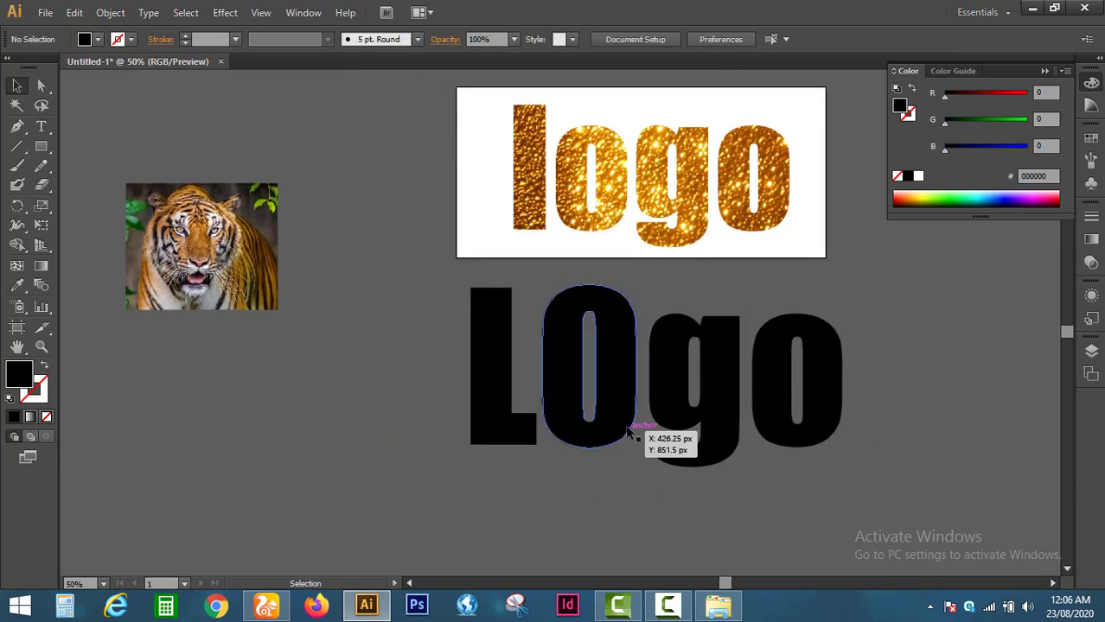
left_click(709, 427)
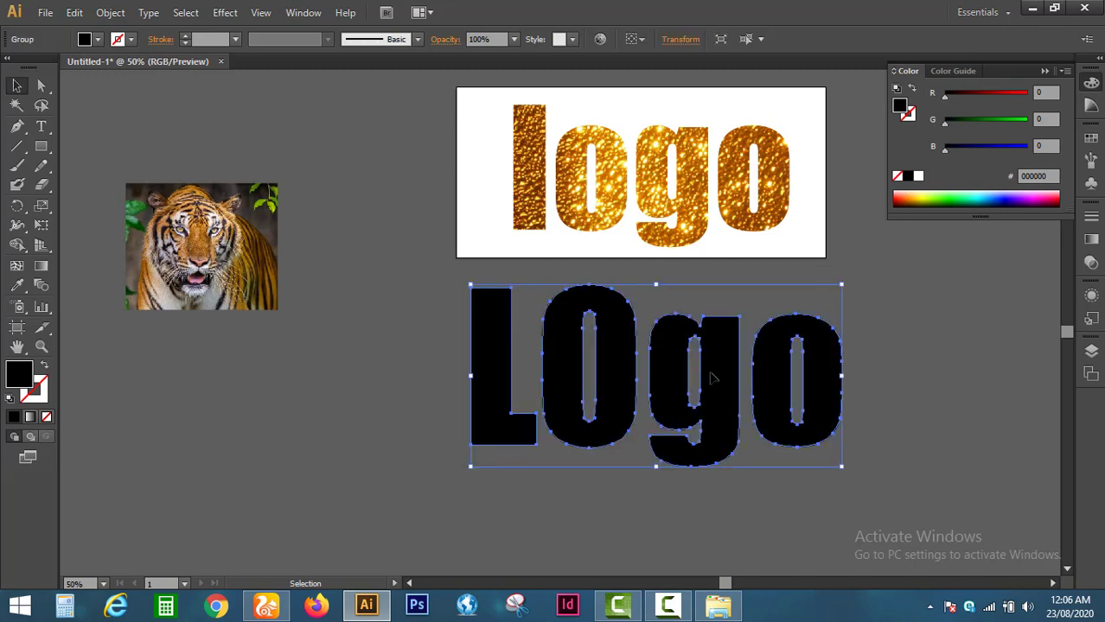
left_click(410, 353)
right_click(557, 343)
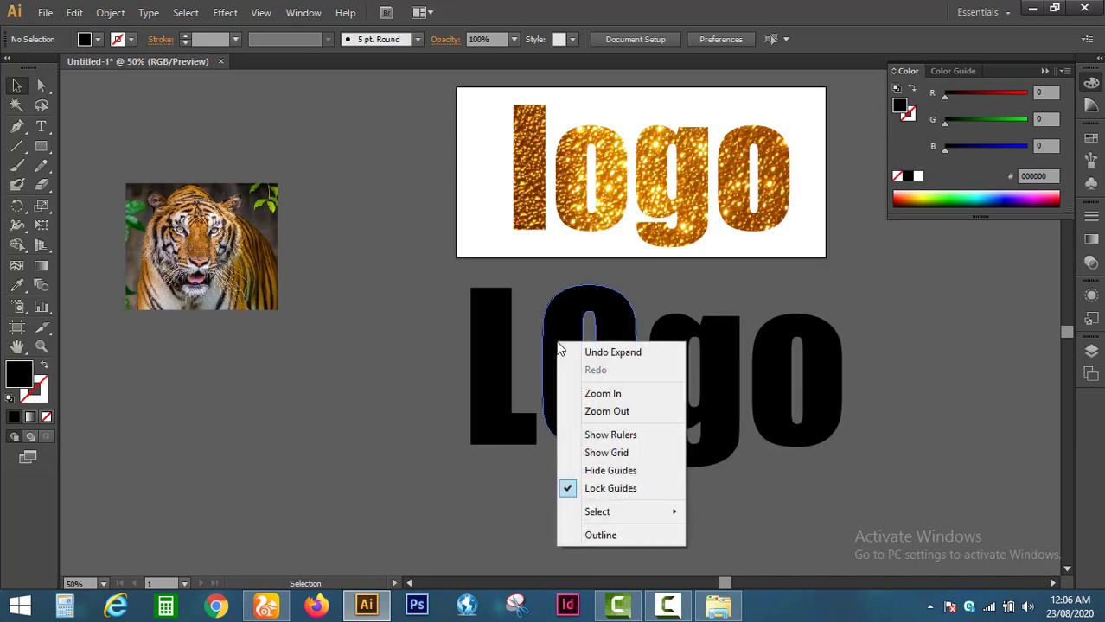
left_click(447, 383)
left_click(507, 388)
right_click(507, 388)
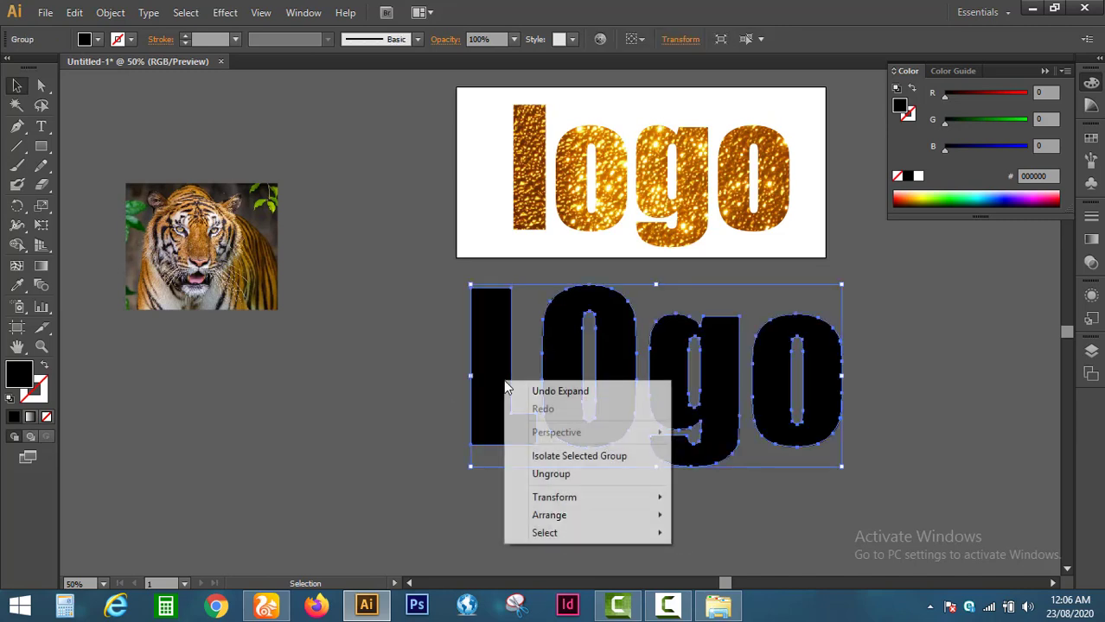
left_click(577, 474)
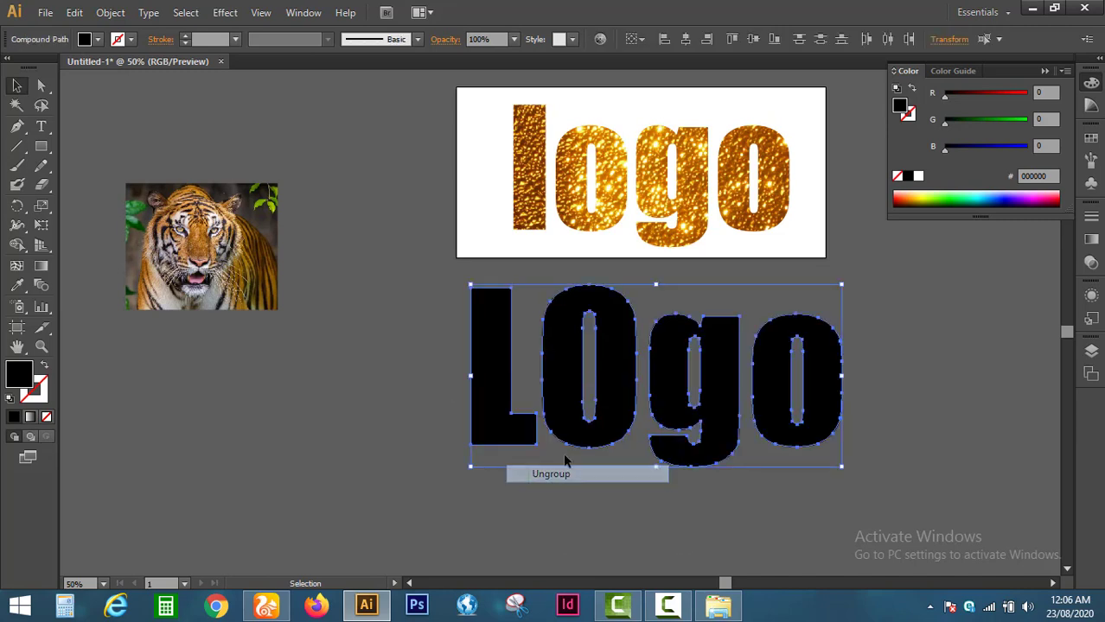
Select the L, O, g and o individually and all together to check that they are separate objects
left_click(420, 360)
left_click(509, 411)
left_click(574, 410)
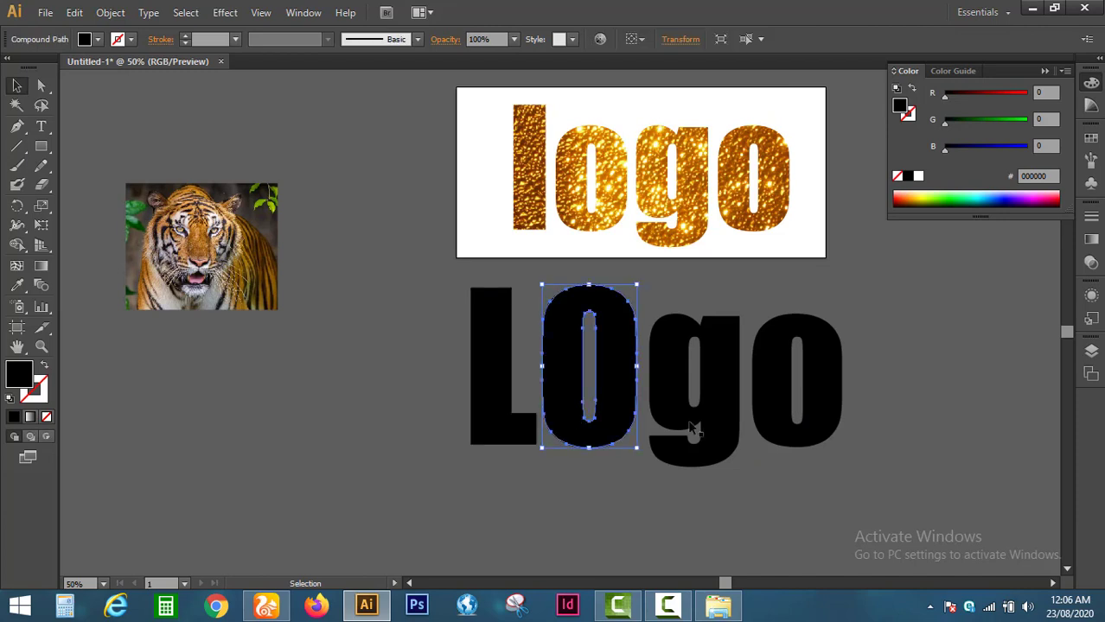
left_click(711, 418)
left_click(782, 412)
left_click(387, 362)
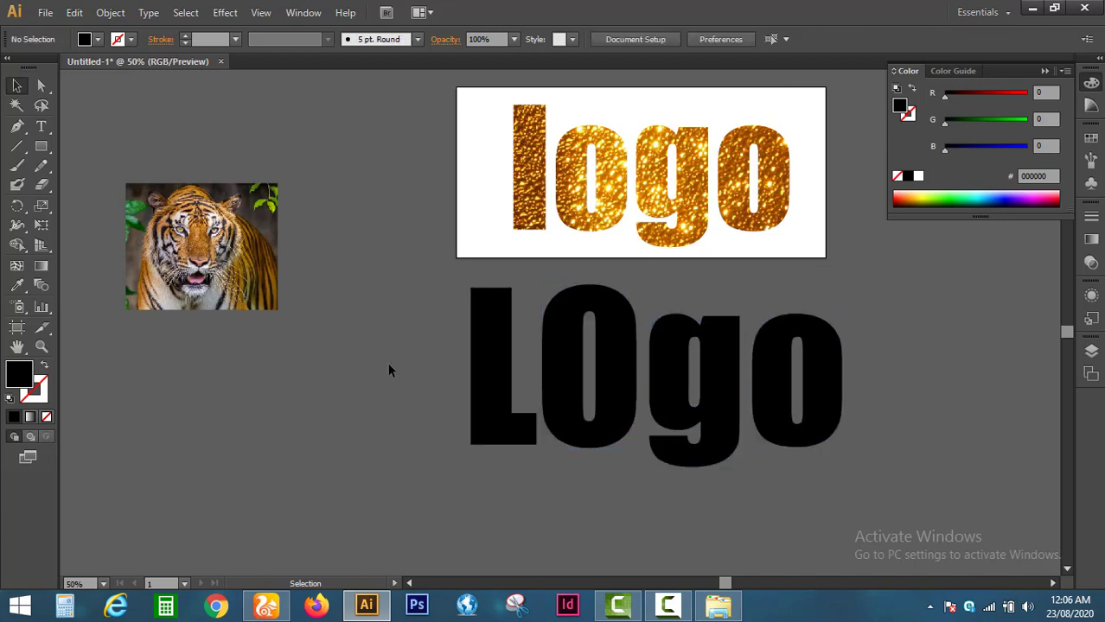
left_click(562, 399)
left_click_drag(389, 337, 888, 424)
left_click(887, 424)
Move the tiger image behind the black letter L and make a clipping mask from the two, then deselect
left_click_drag(214, 275, 371, 357)
left_click_drag(449, 401, 918, 412)
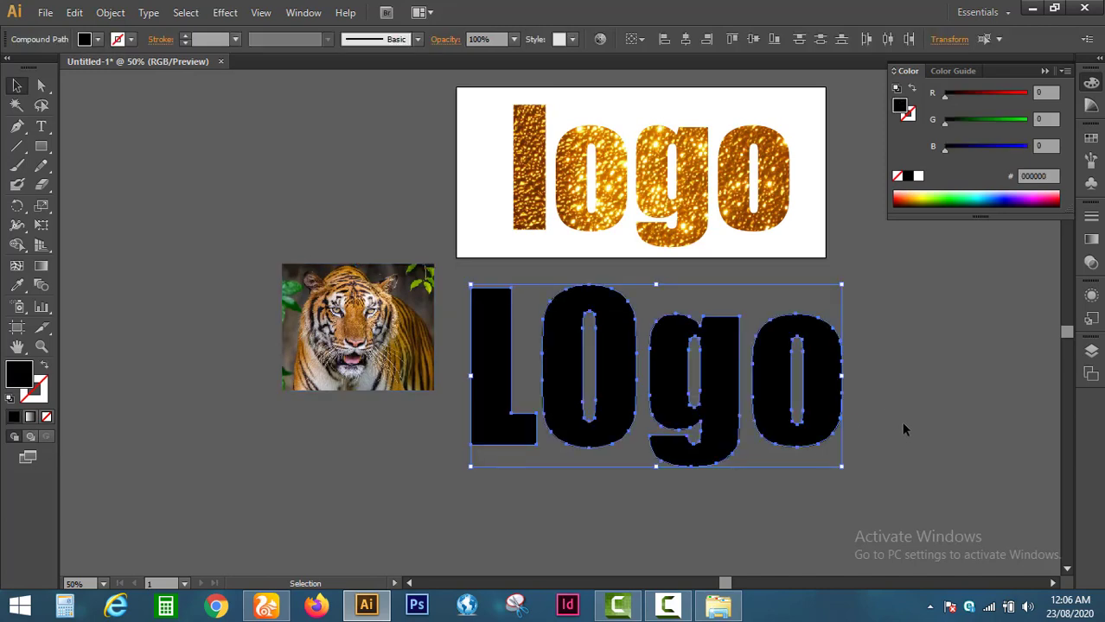
left_click(903, 423)
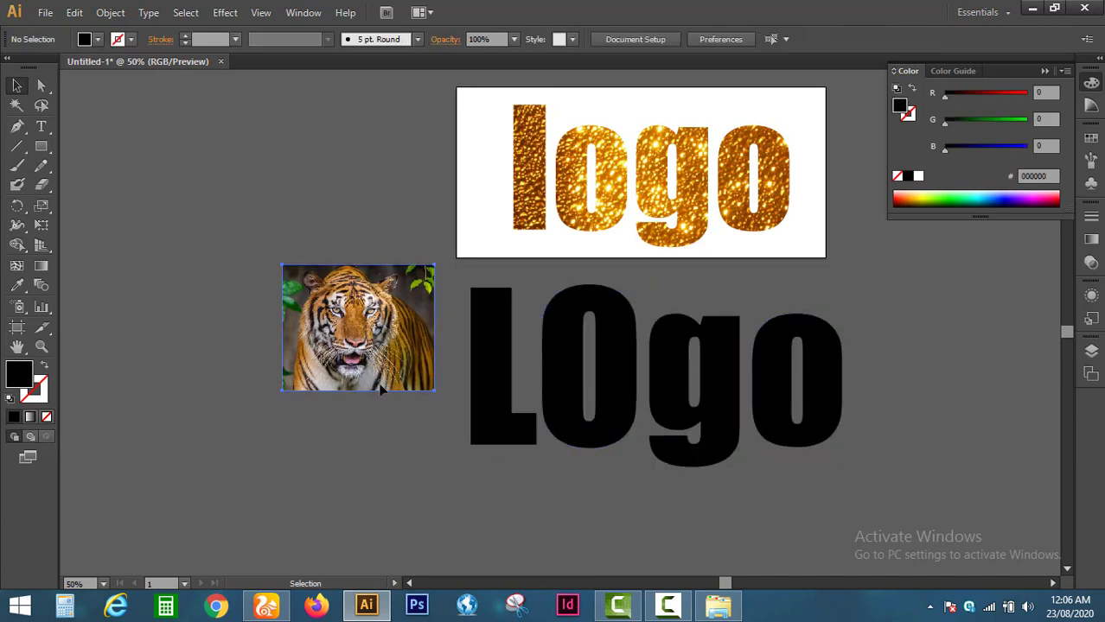
left_click_drag(381, 390, 510, 427)
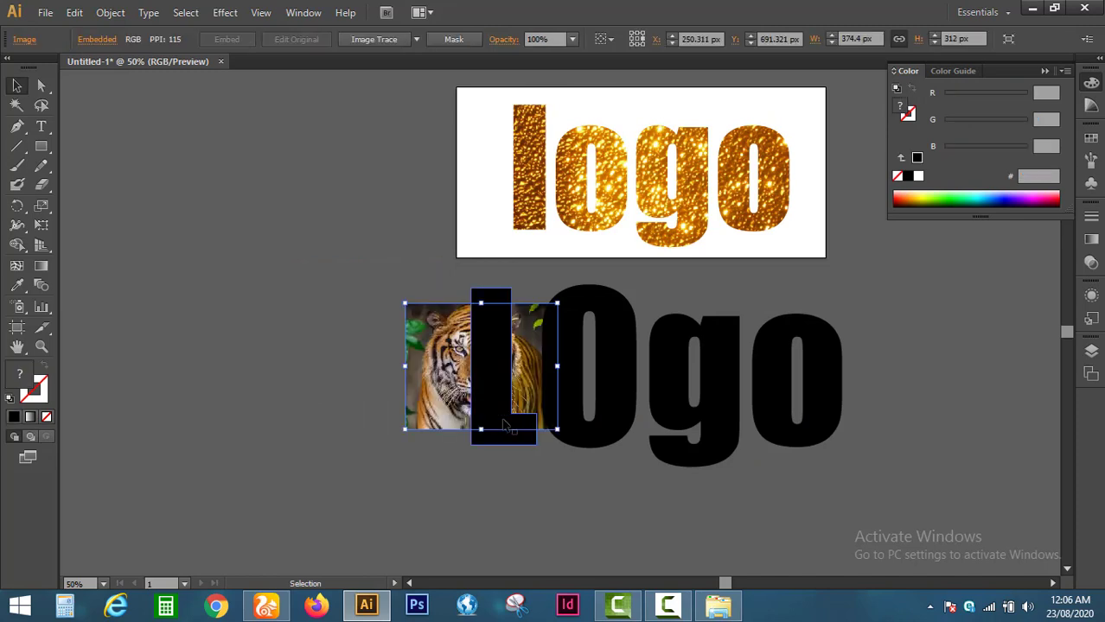
left_click(494, 397, "shift")
key("ctrl+7")
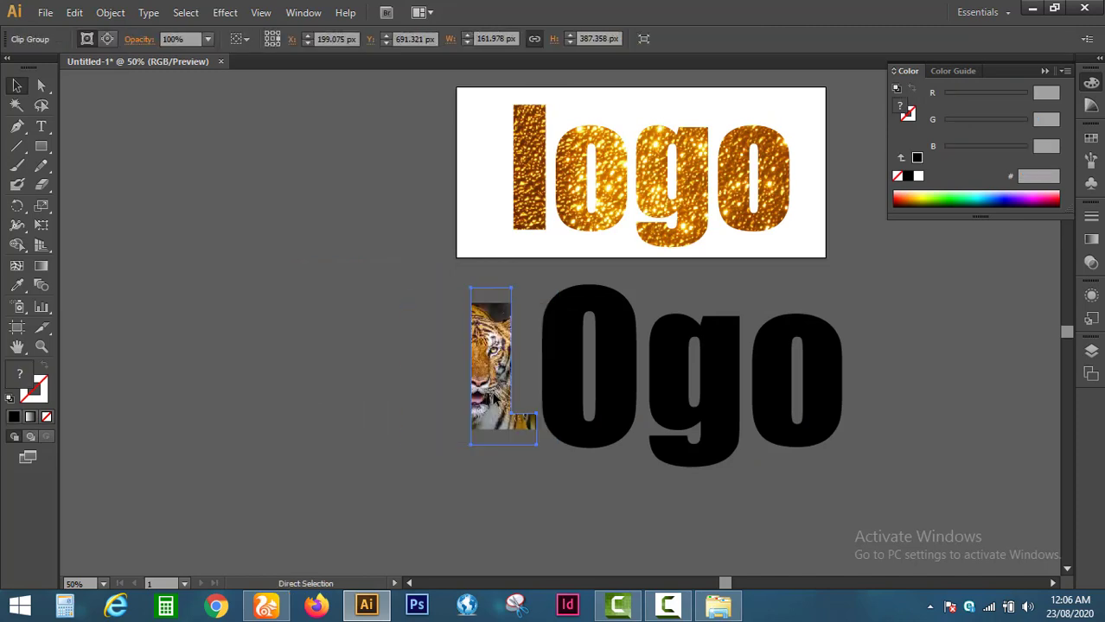
left_click(405, 348)
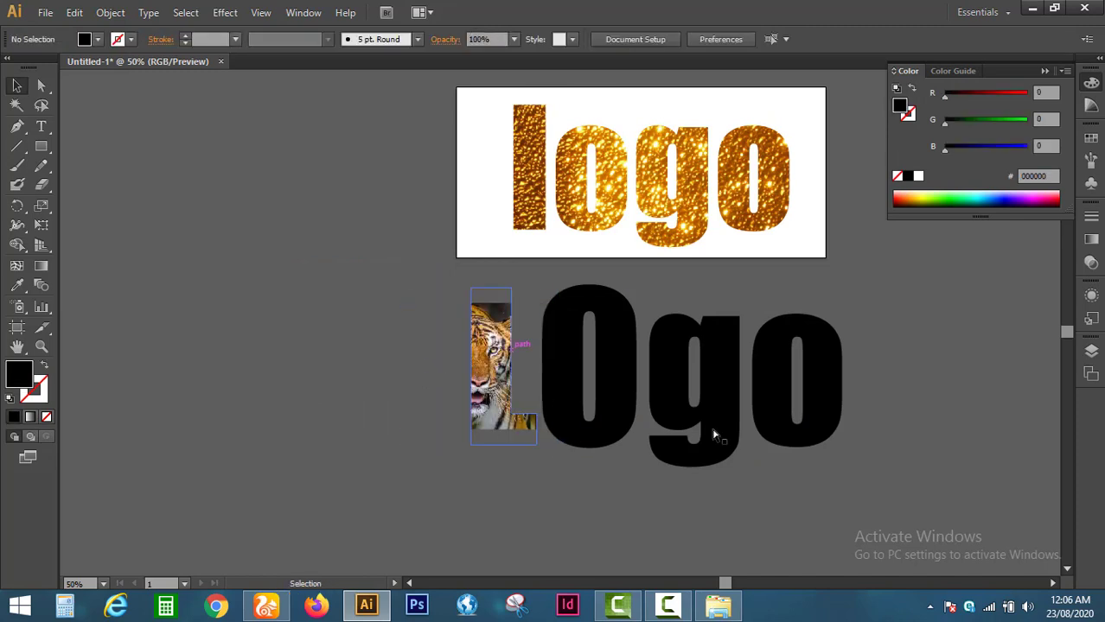
key("z")
left_click(563, 433)
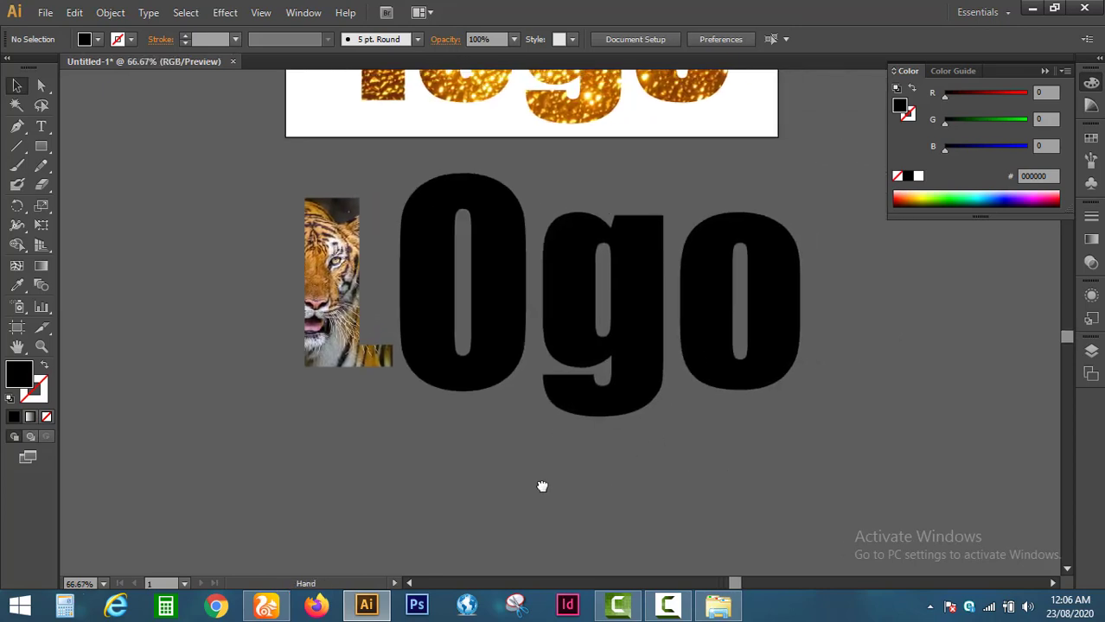
key("v")
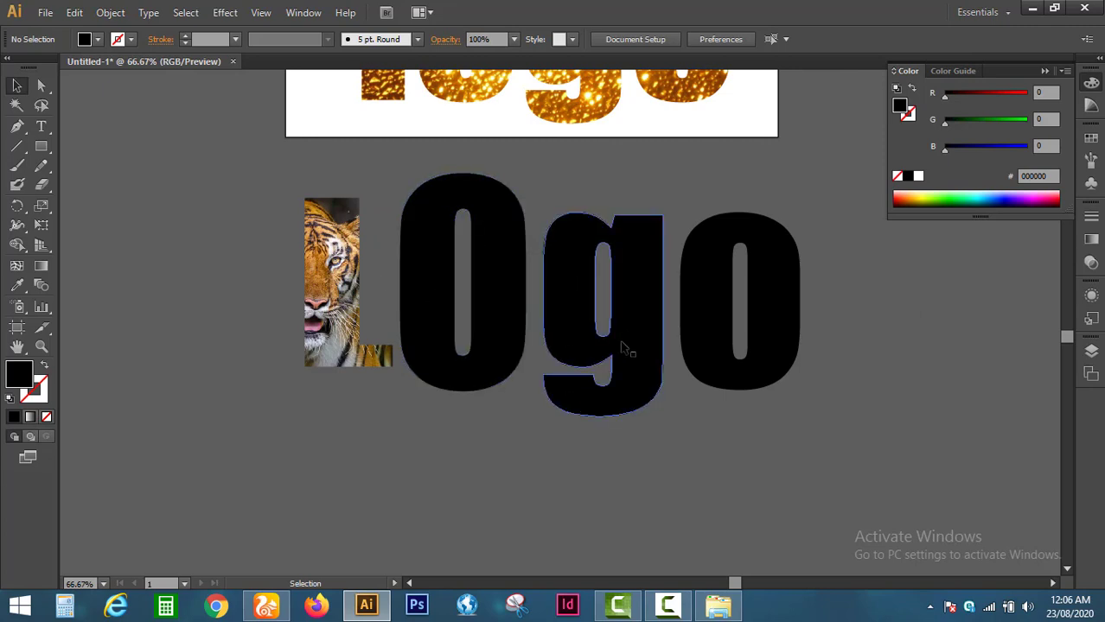
key("ctrl+minus")
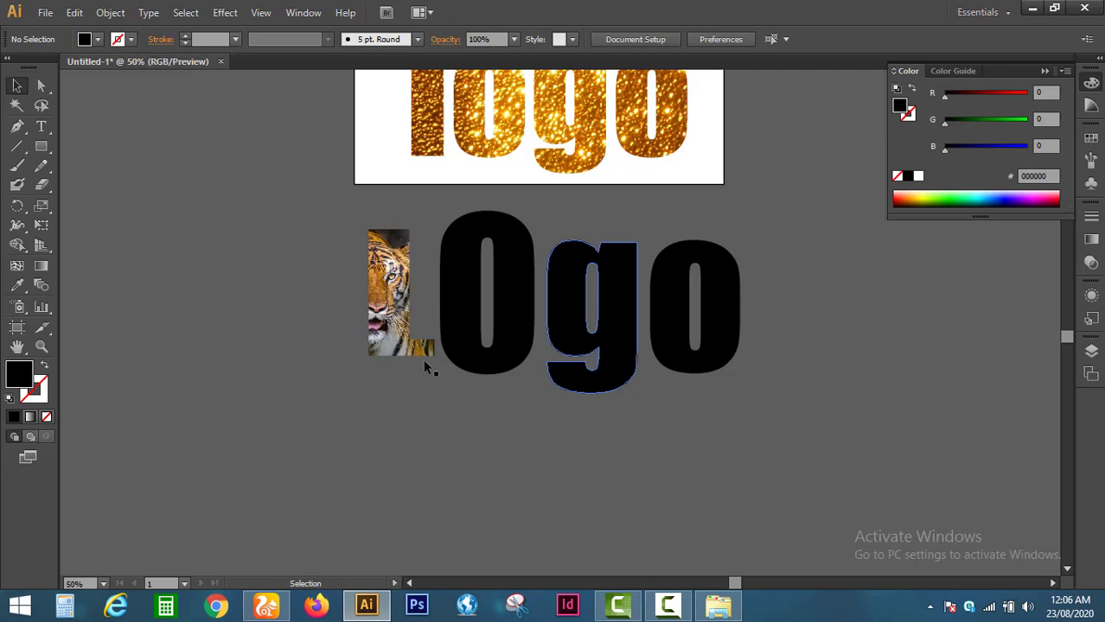
left_click_drag(488, 439, 522, 453)
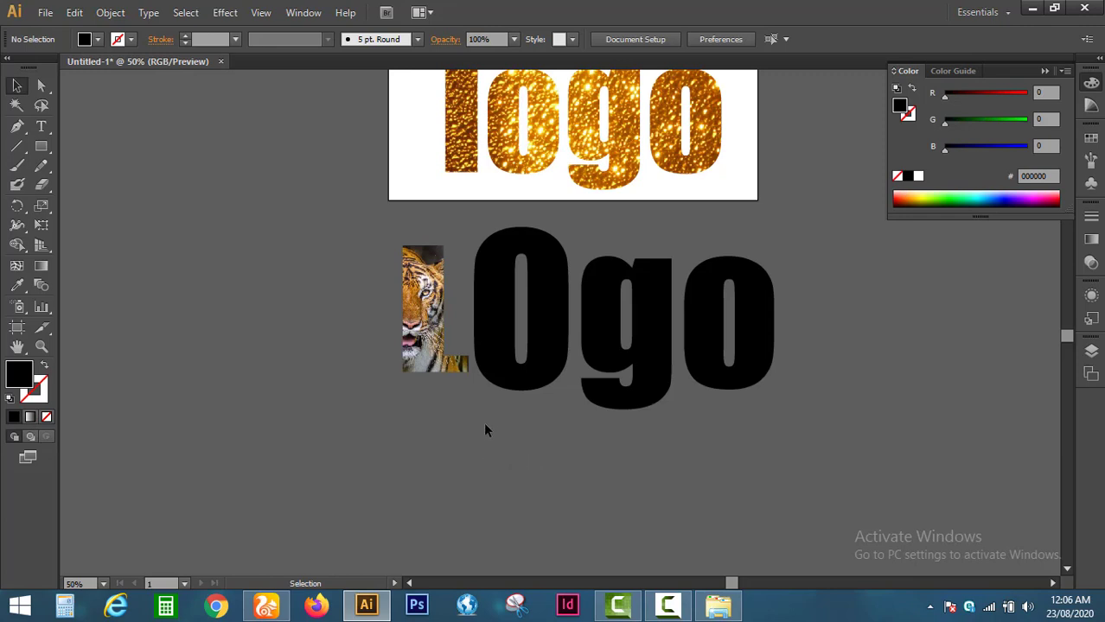
Release the clipping mask on the letter L and move the tiger image clear of the lettering
key("ctrl+a")
key("ctrl+alt+7")
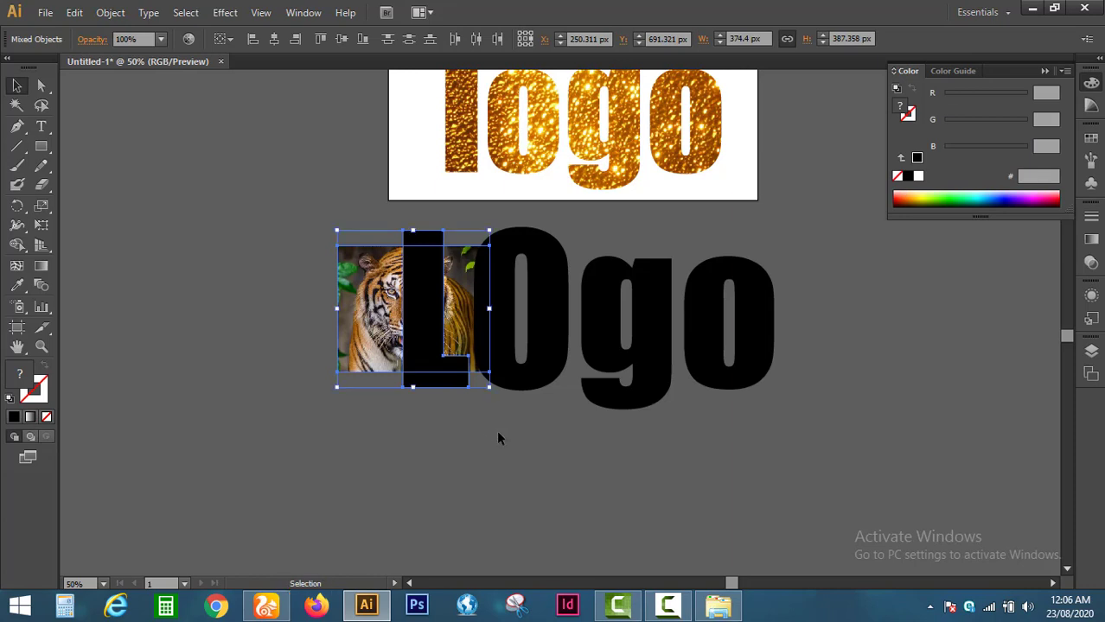
key("ctrl+shift+a")
left_click_drag(381, 333, 258, 343)
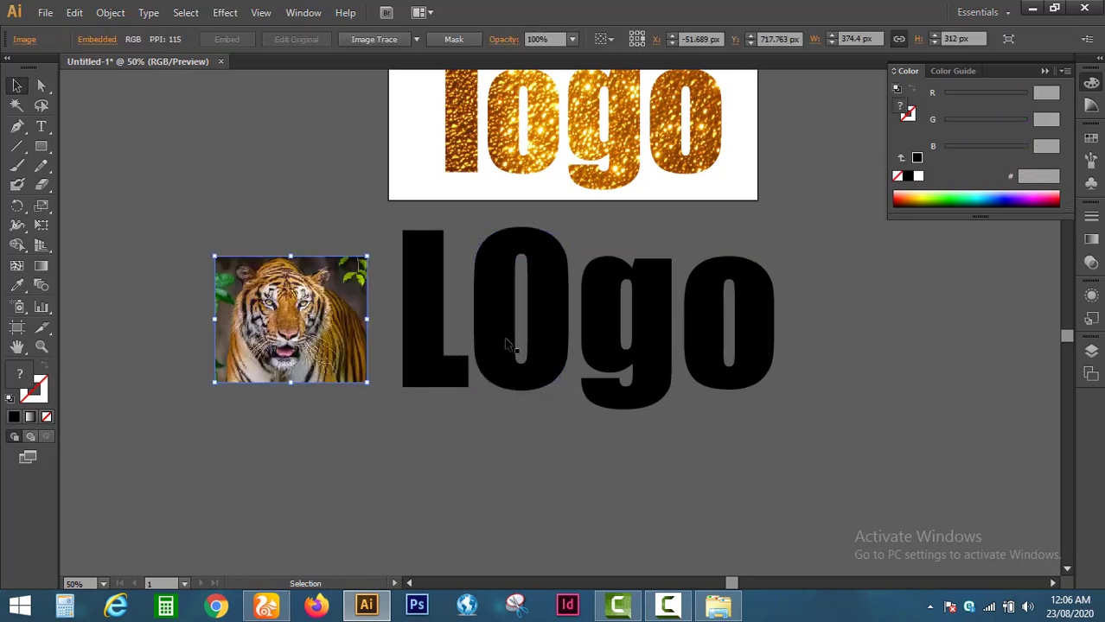
Group the four black "LOgo" letters together and deselect them
left_click_drag(826, 308, 432, 361)
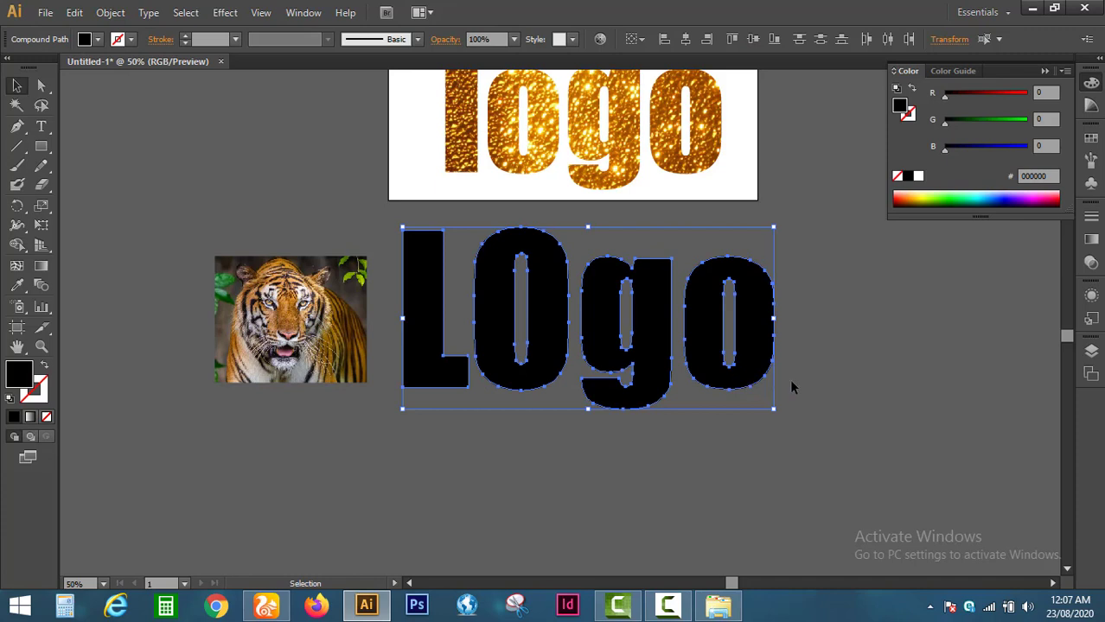
key("ctrl+g")
left_click(805, 357)
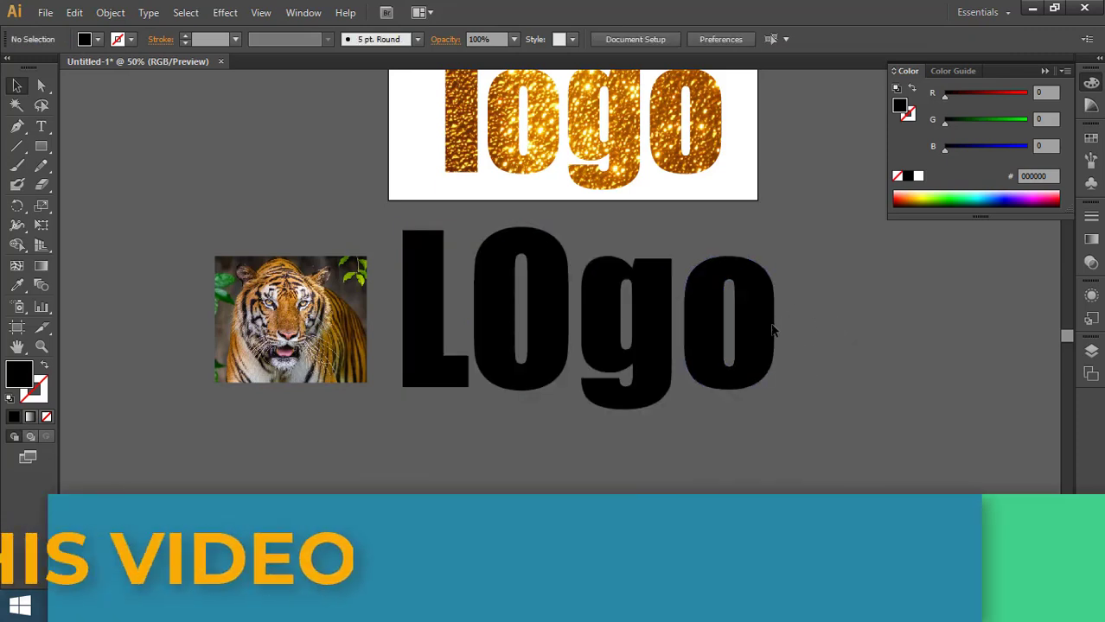
Make a compound path from the grouped black "LOgo" lettering and deselect it
left_click(720, 338)
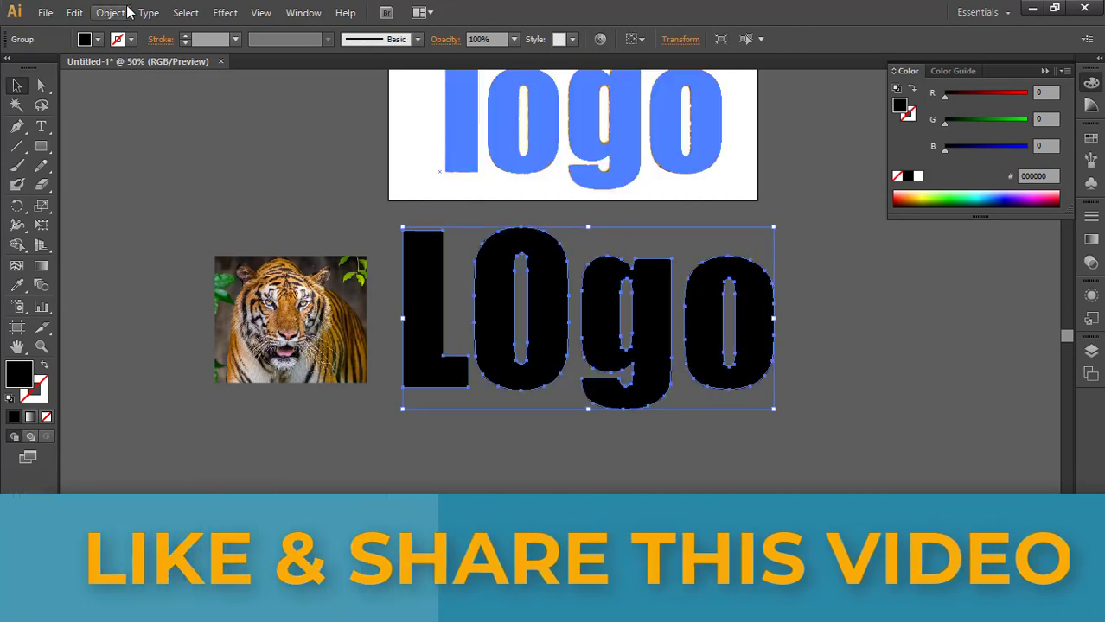
left_click(126, 12)
mouse_move(186, 488)
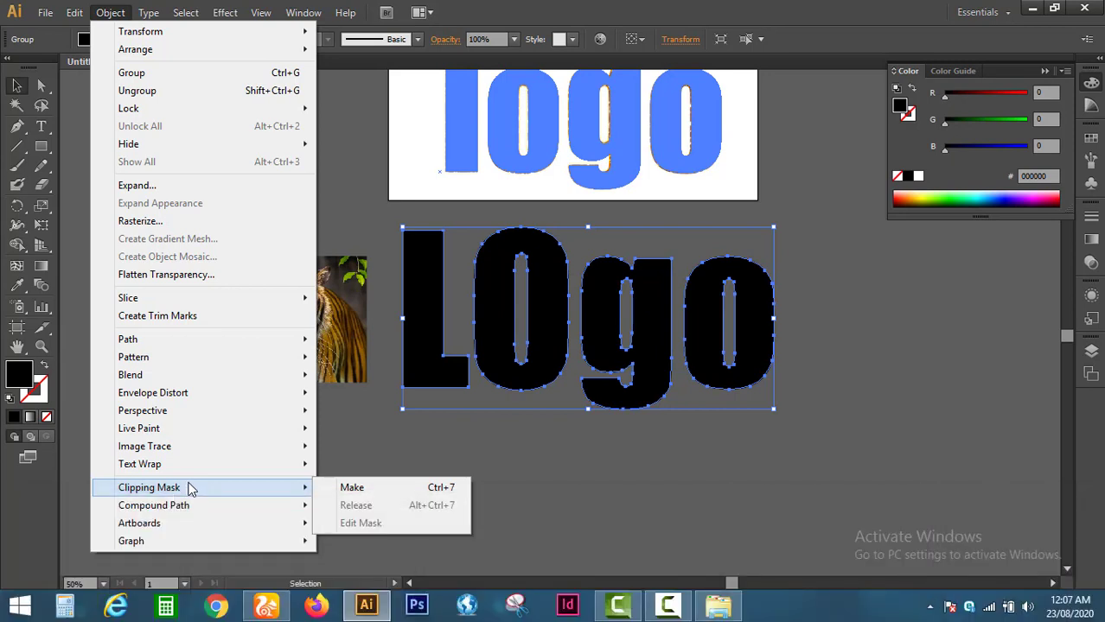
mouse_move(170, 508)
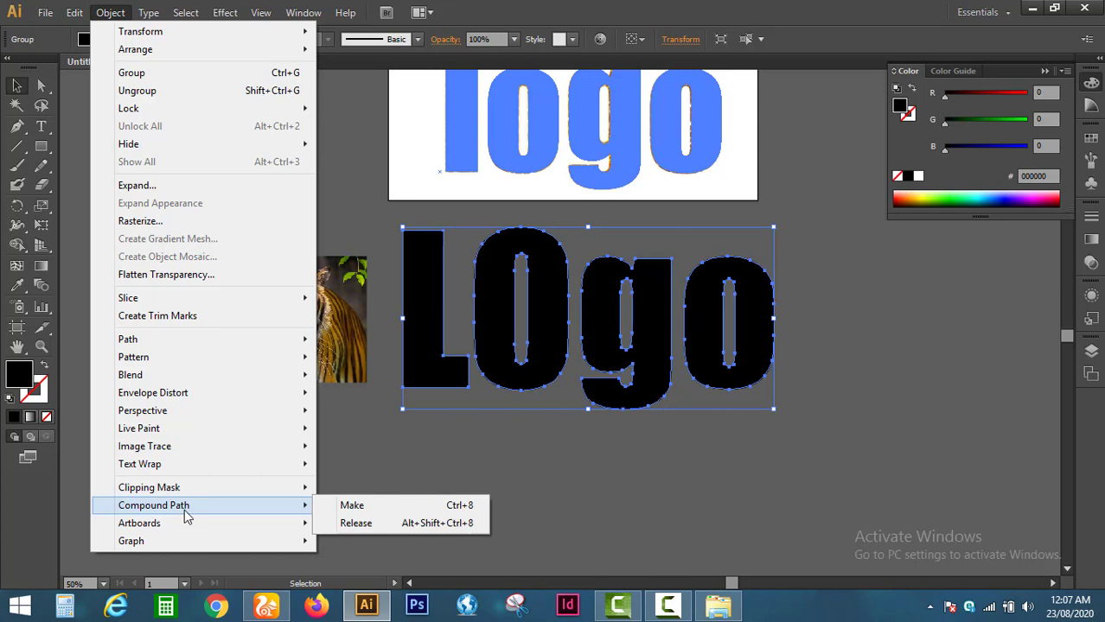
left_click(404, 506)
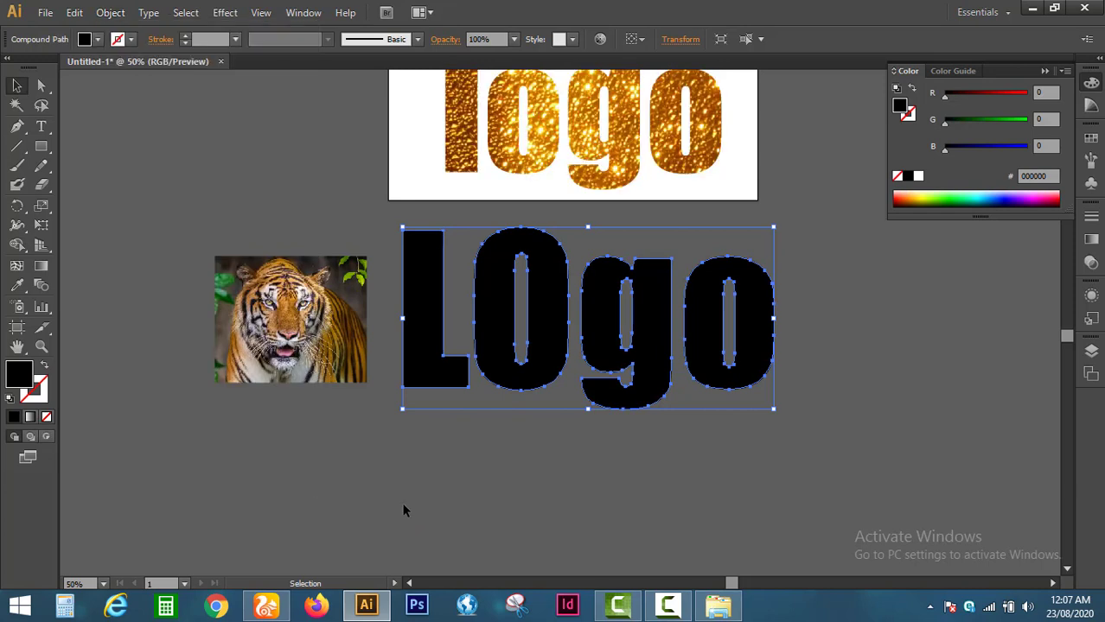
left_click(496, 437)
Enlarge the tiger image and position it behind the lettering so that it covers all four letters
left_click(430, 362)
left_click(432, 503)
left_click_drag(323, 380, 745, 464)
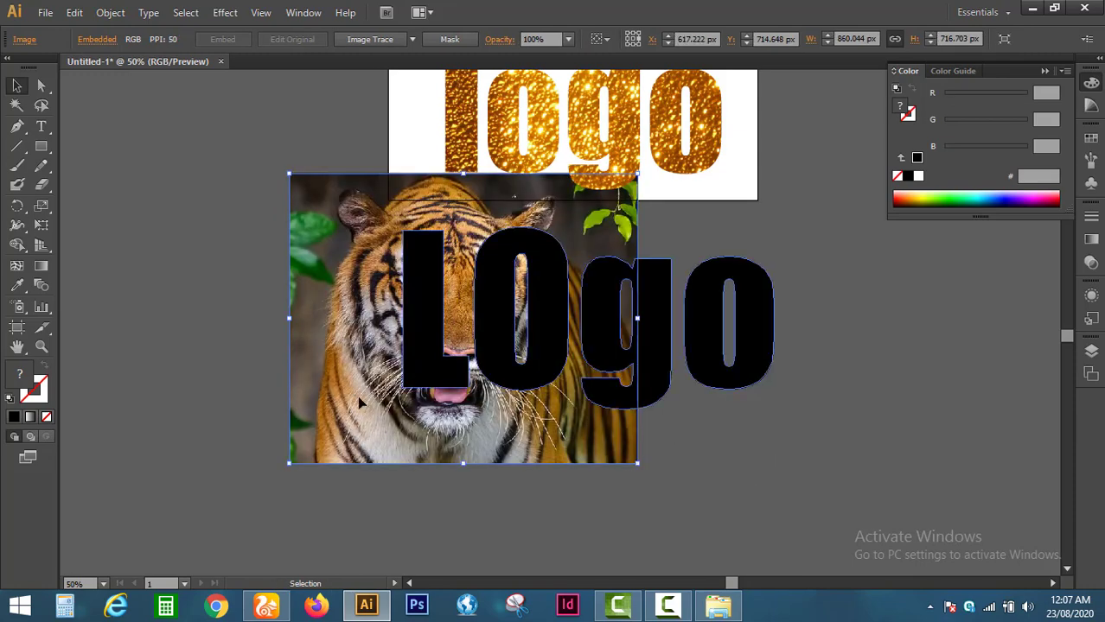
left_click_drag(357, 396, 481, 427)
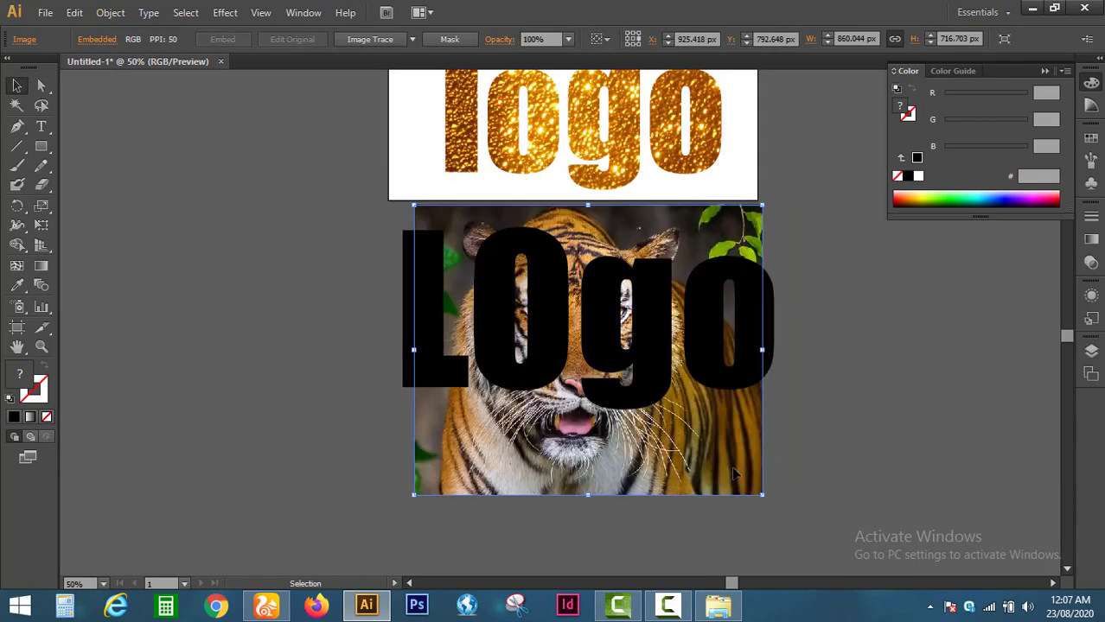
left_click_drag(762, 497, 782, 514)
left_click(859, 364)
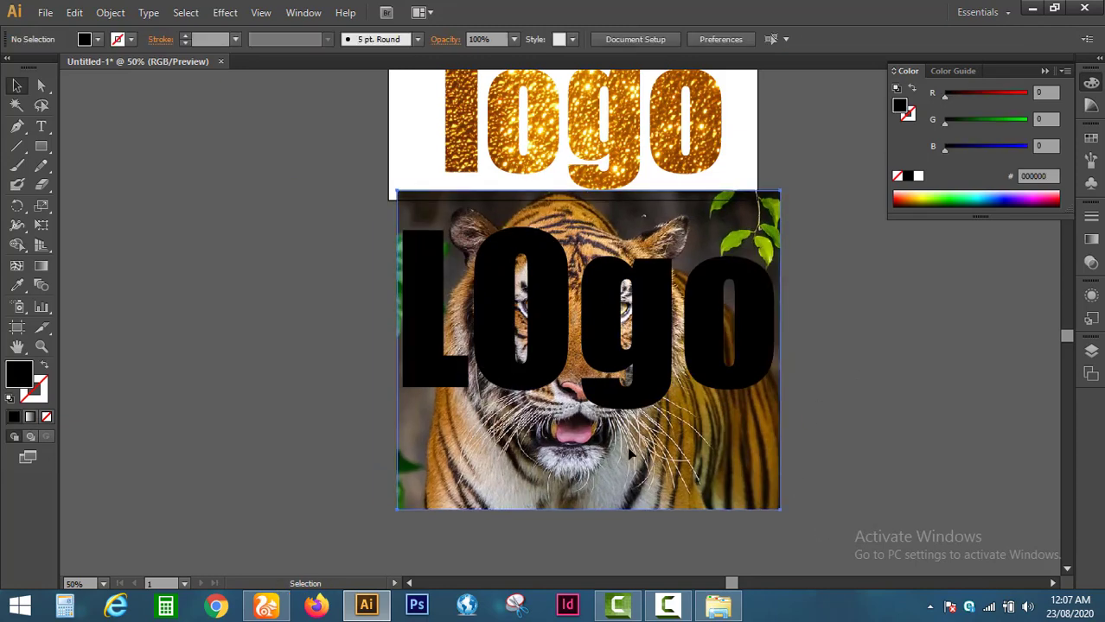
mouse_move(632, 453)
left_mouse_down()
mouse_move(616, 445)
mouse_move(645, 455)
left_mouse_up()
left_click(824, 366)
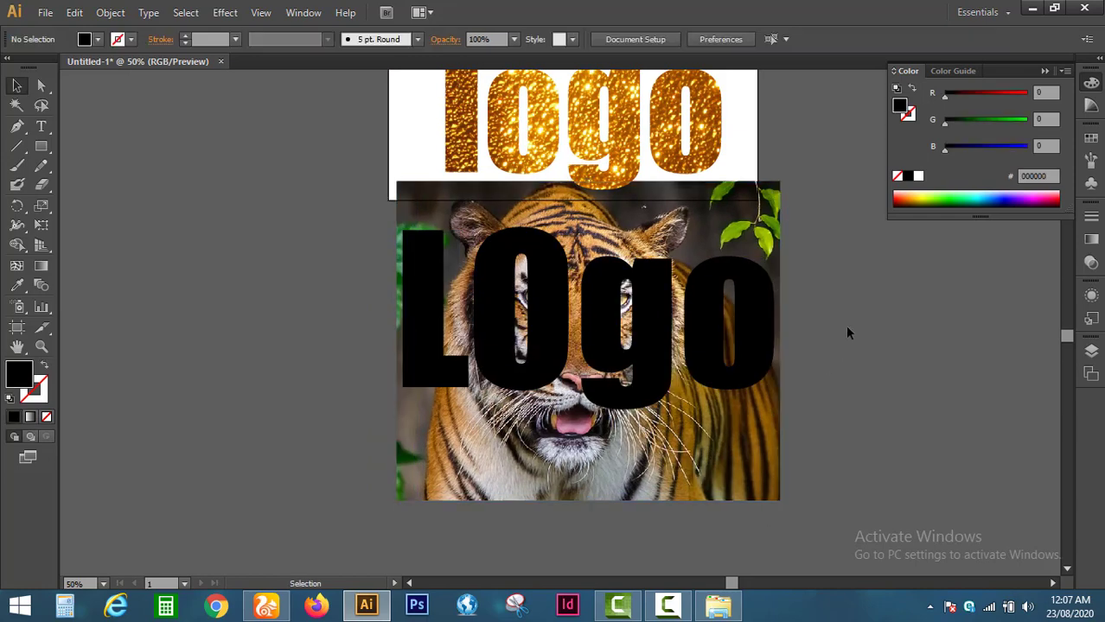
Make a clipping mask from the black "LOgo" compound path and the tiger image, then deselect
key("a")
left_click(680, 378)
key("ctrl+7")
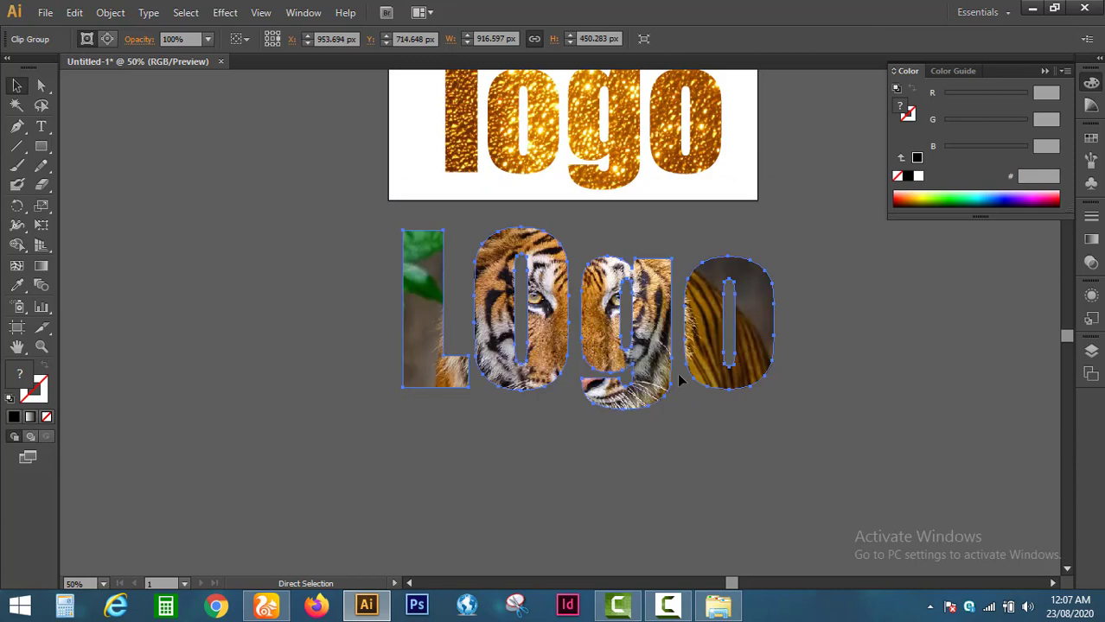
key("v")
left_click(869, 397)
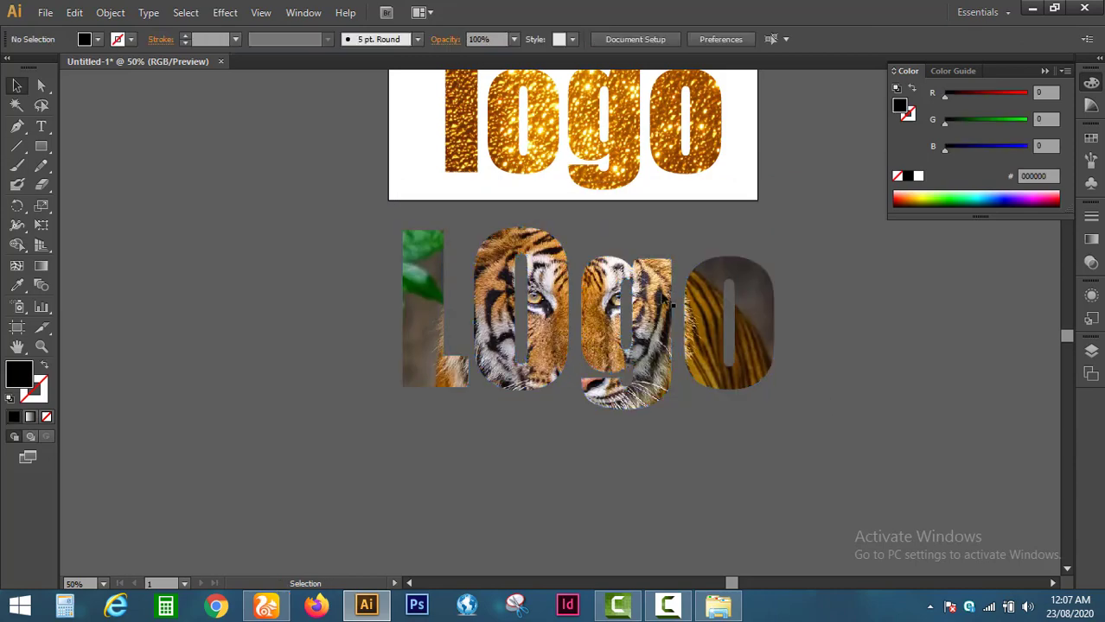
Select the tiger-filled lettering to check it as a single object, then deselect it
left_click_drag(785, 353, 699, 419)
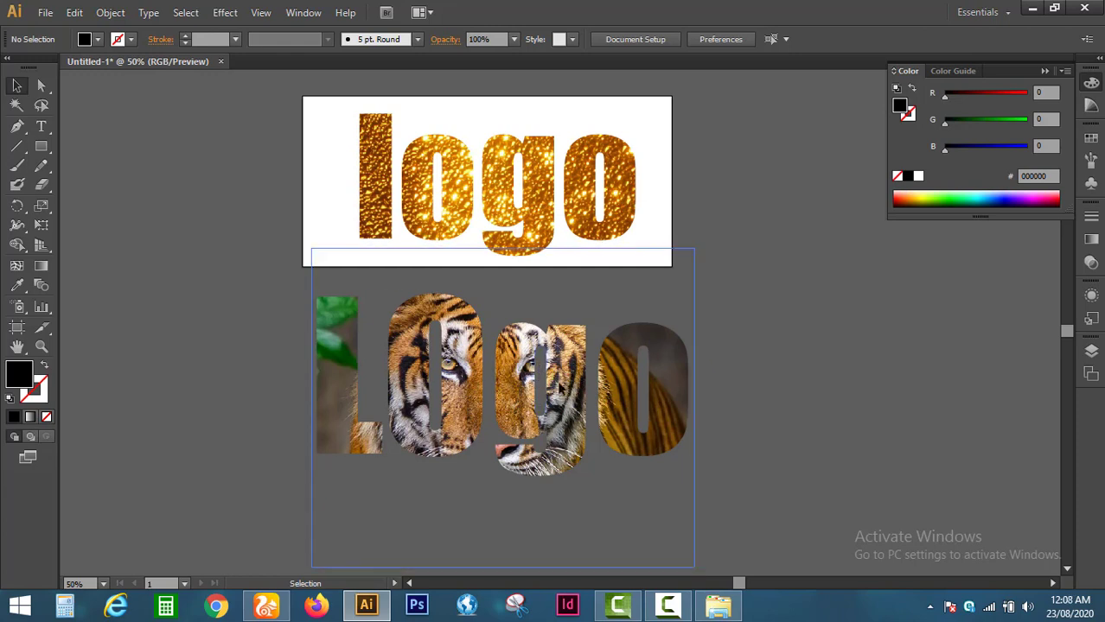
left_click(540, 391)
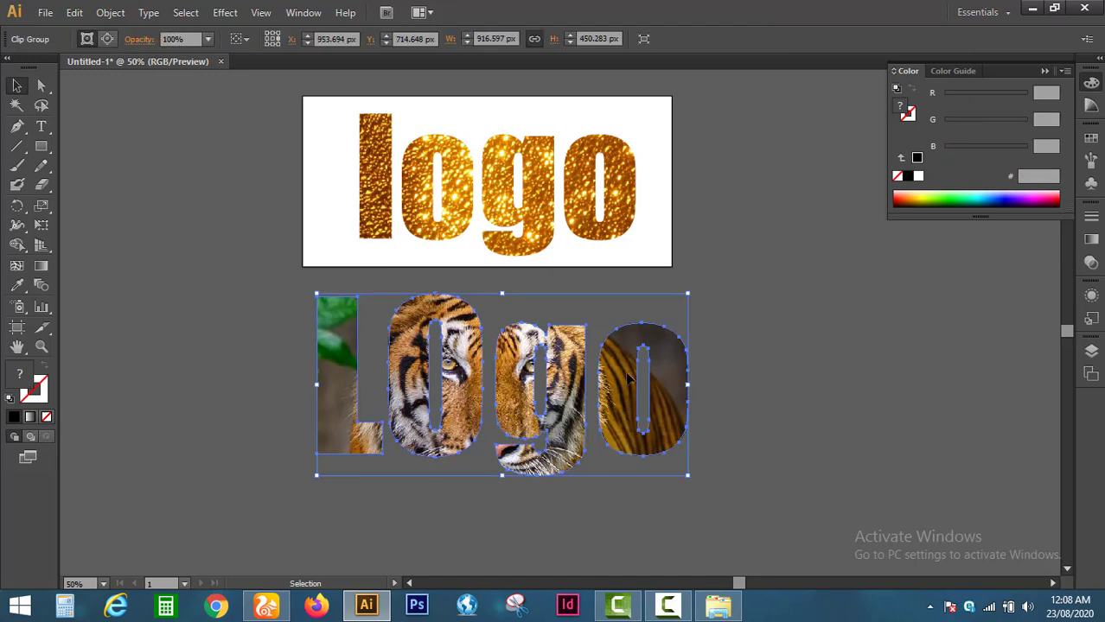
left_click(773, 363)
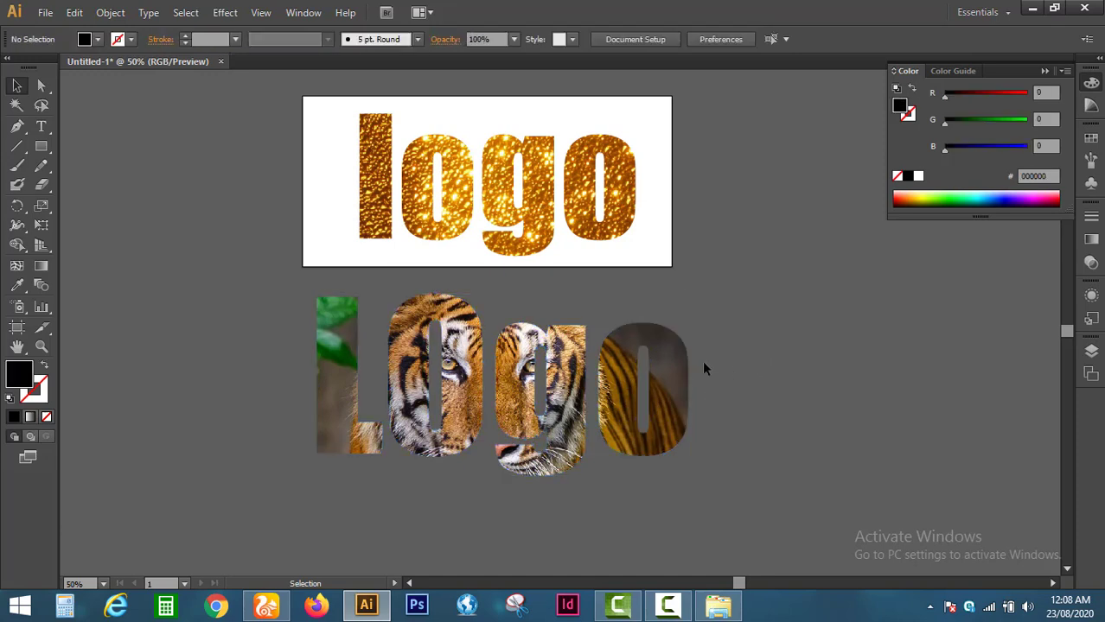
Replace the first letter of the gold-filled "logo" text with a capital L
key("t")
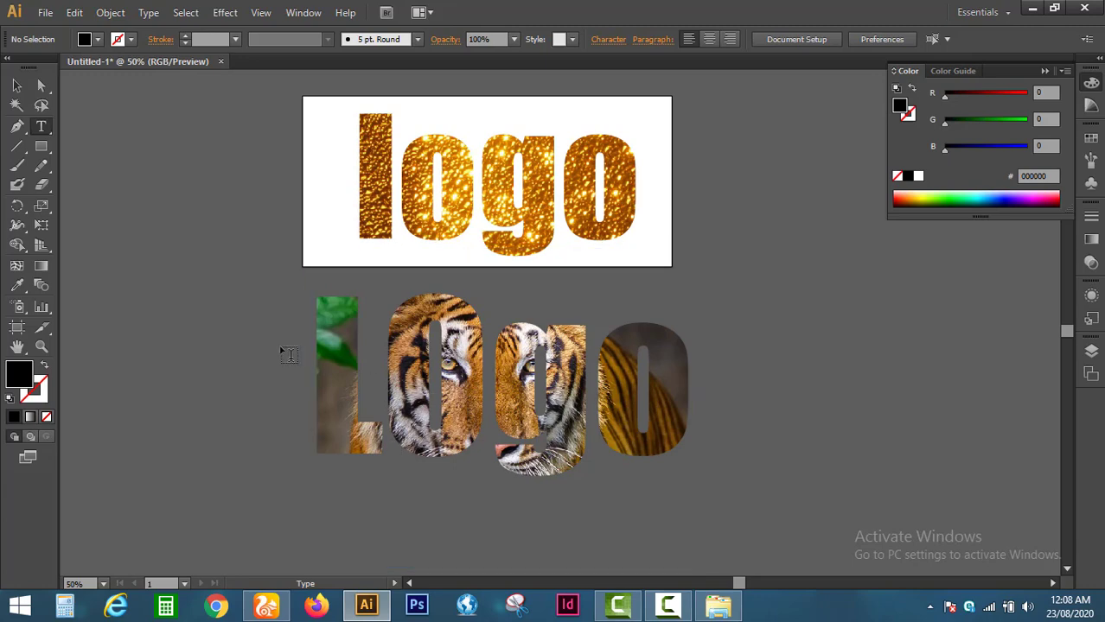
double_click(579, 222)
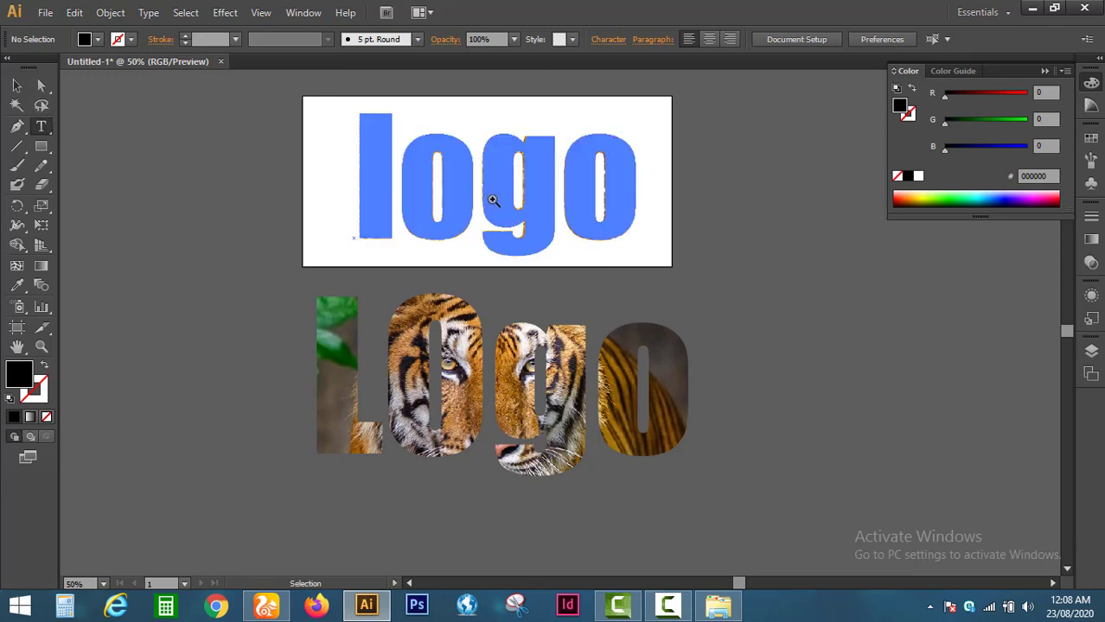
left_click(493, 194, "ctrl")
left_click(504, 306, "ctrl")
left_click(504, 305, "ctrl")
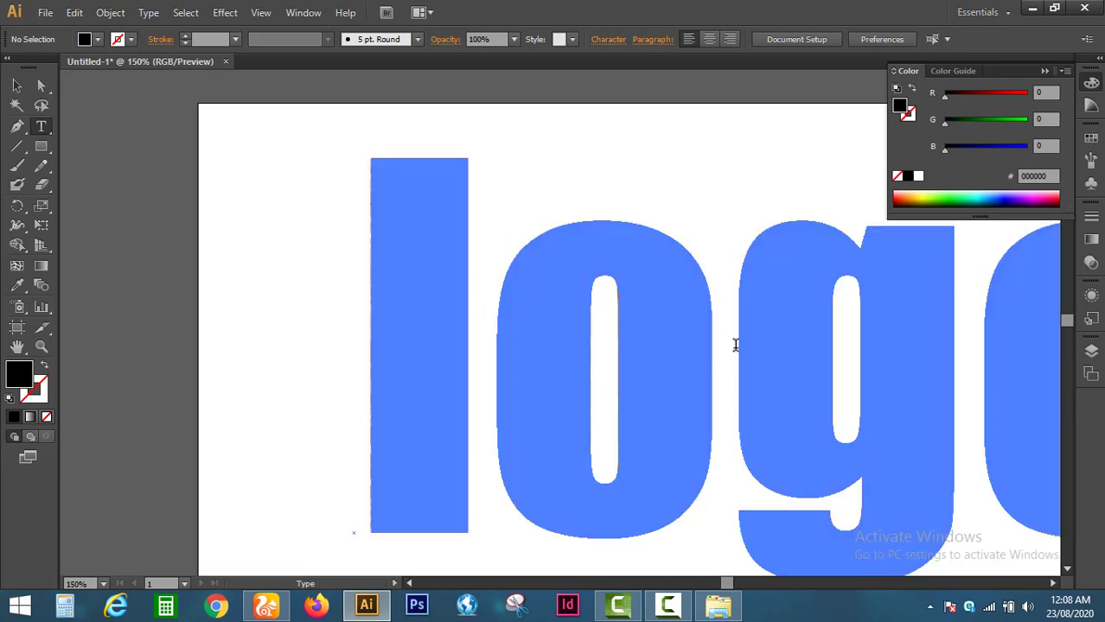
left_click_drag(748, 383, 627, 375)
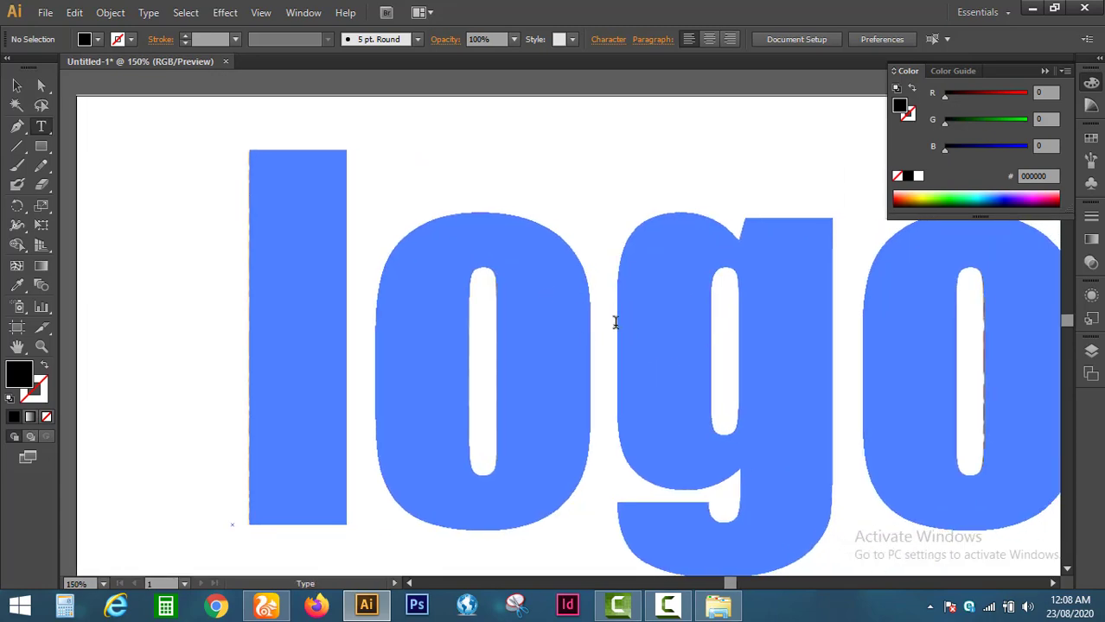
key("space")
left_click_drag(709, 415, 604, 353)
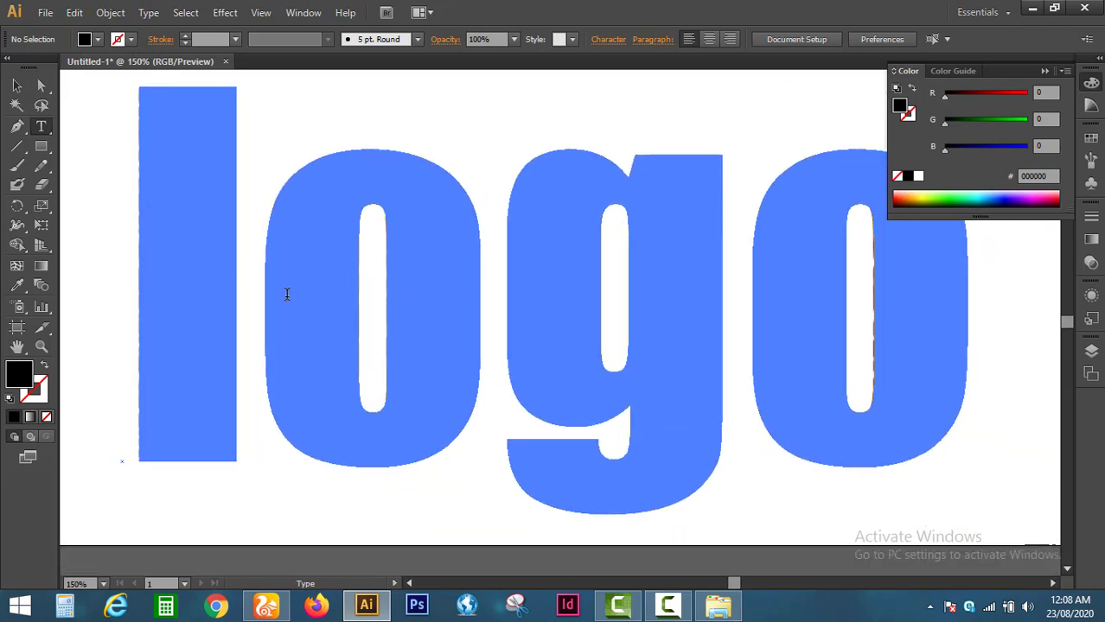
left_click_drag(243, 286, 156, 276)
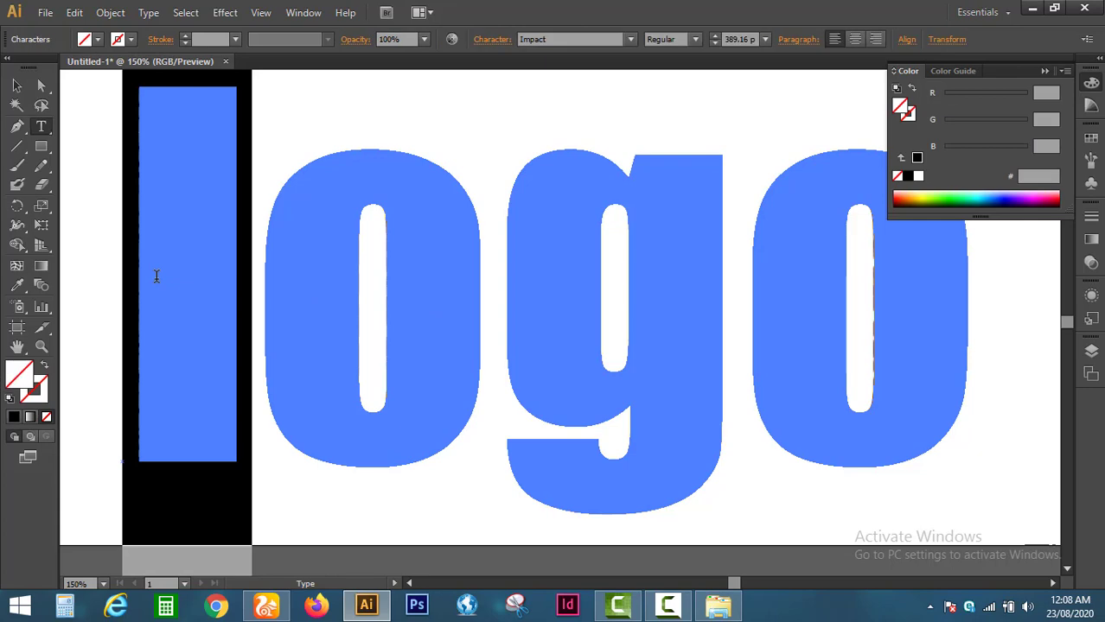
type("L")
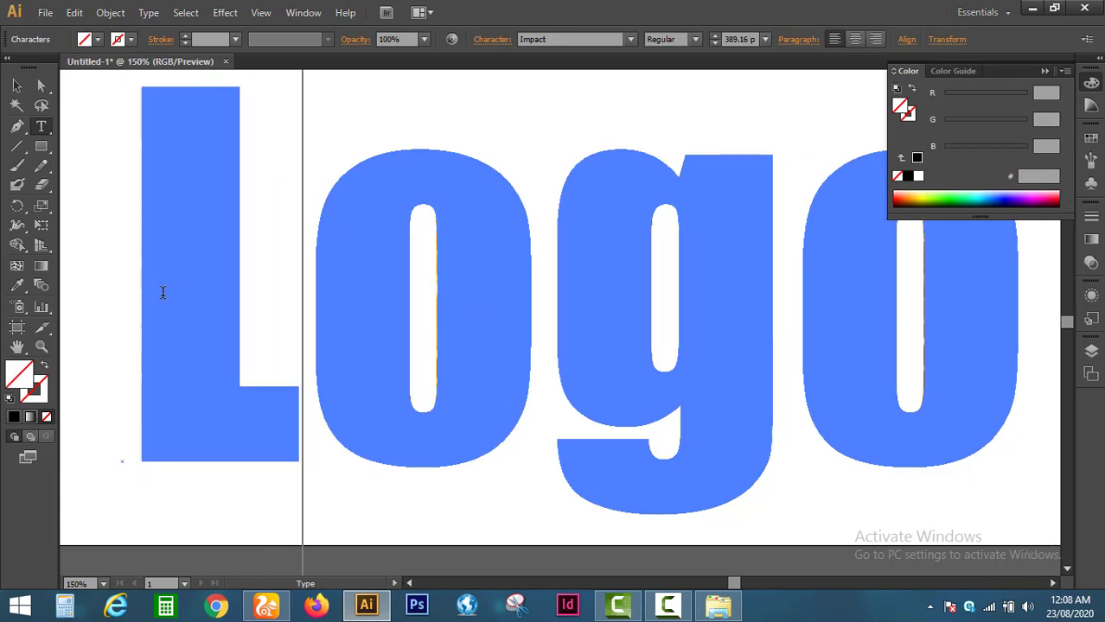
Replace the first "o" of the gold-filled text with "p" and deselect the text
left_click(17, 85)
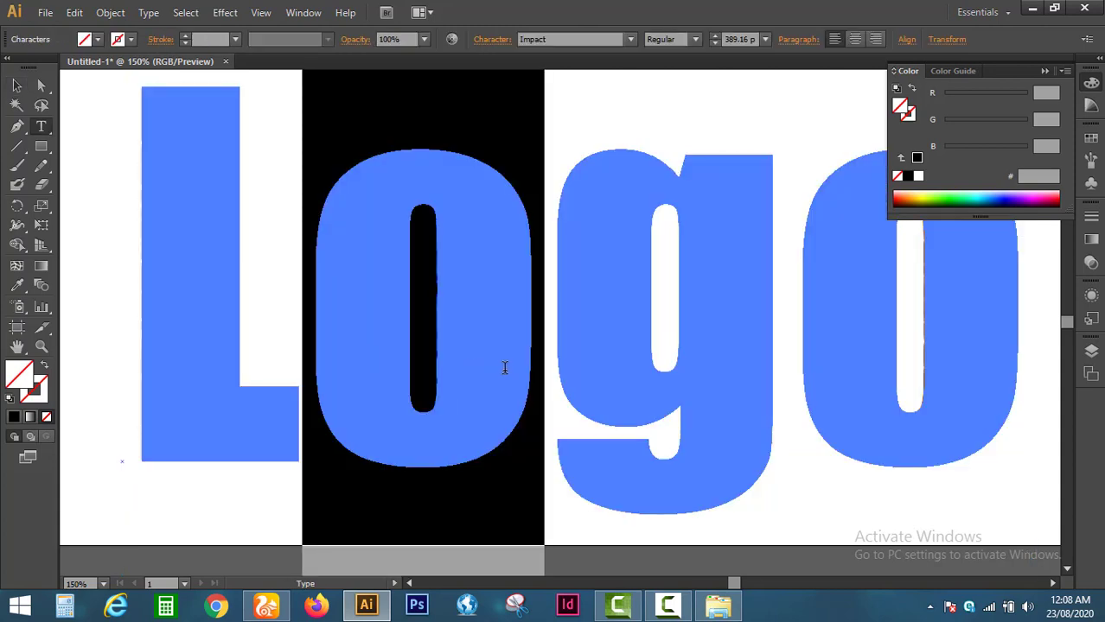
type("p")
left_click(18, 85)
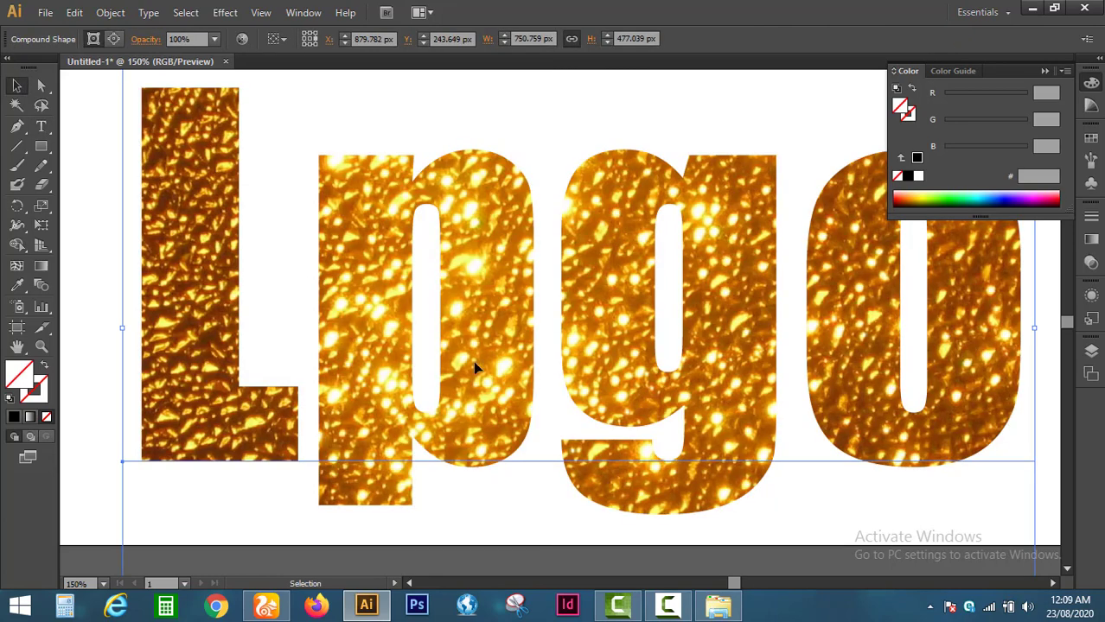
key("ctrl+minus")
key("ctrl+minus")
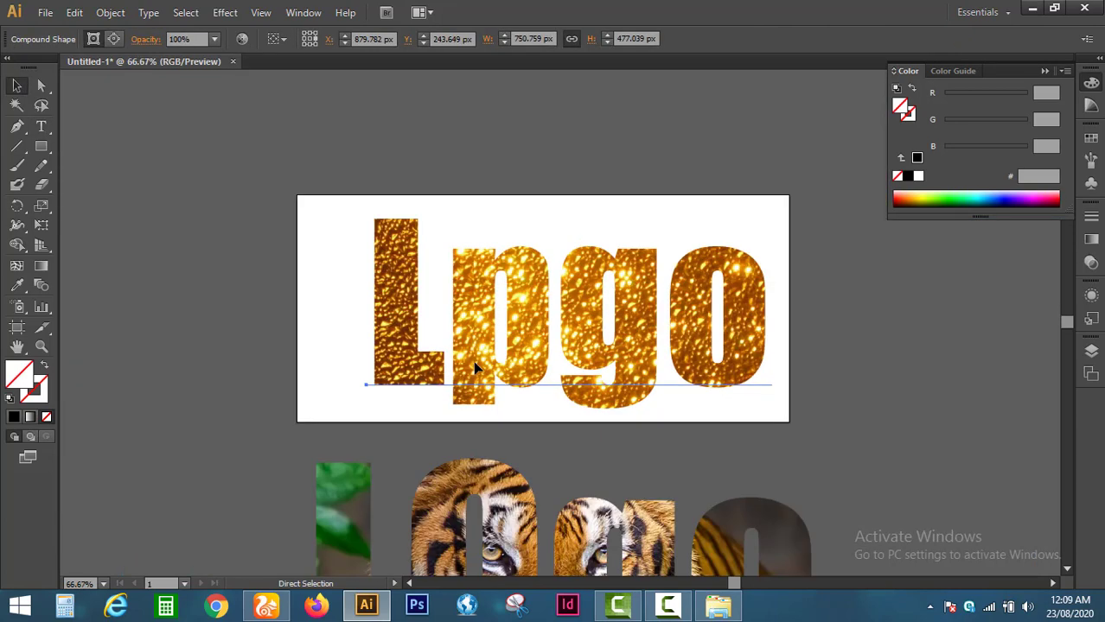
left_click(850, 345)
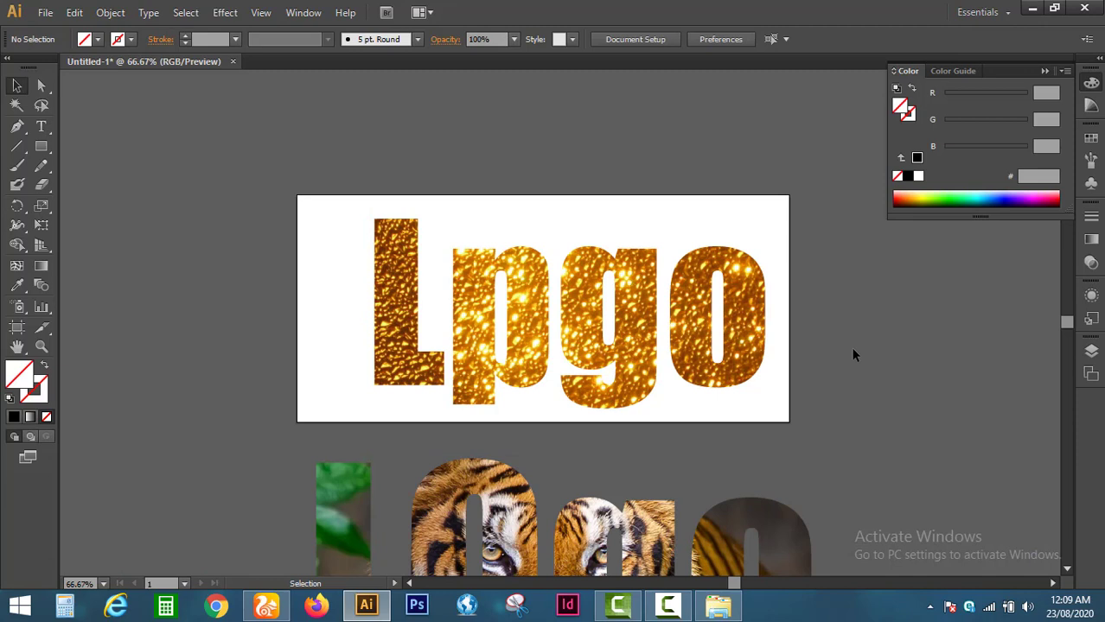
Replace the whole gold-filled text with "SA TV"
double_click(528, 334)
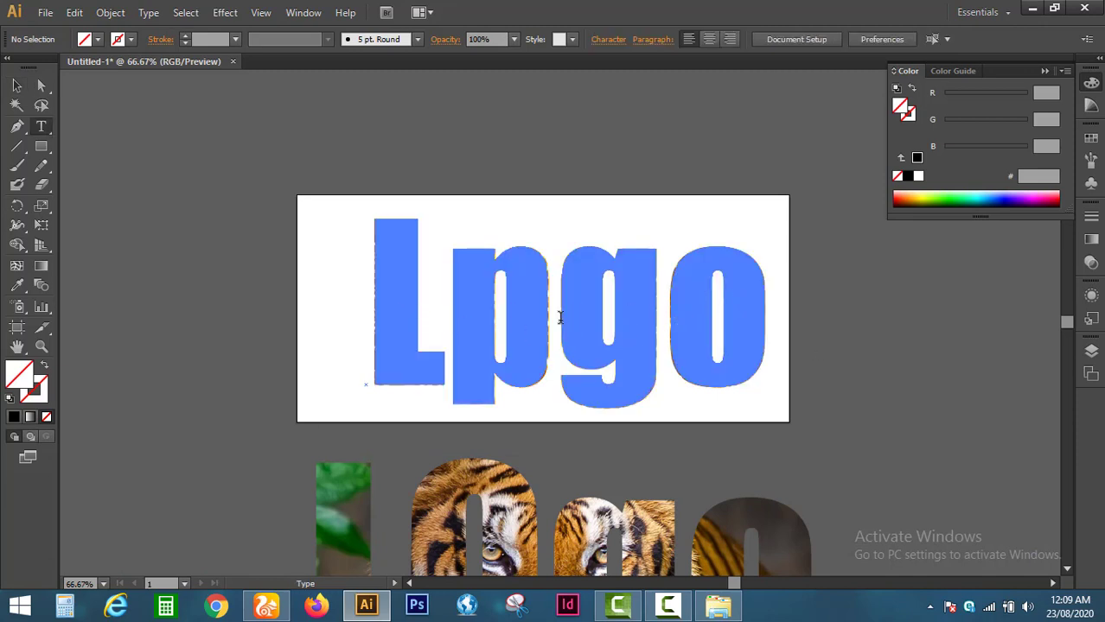
left_click_drag(368, 302, 773, 342)
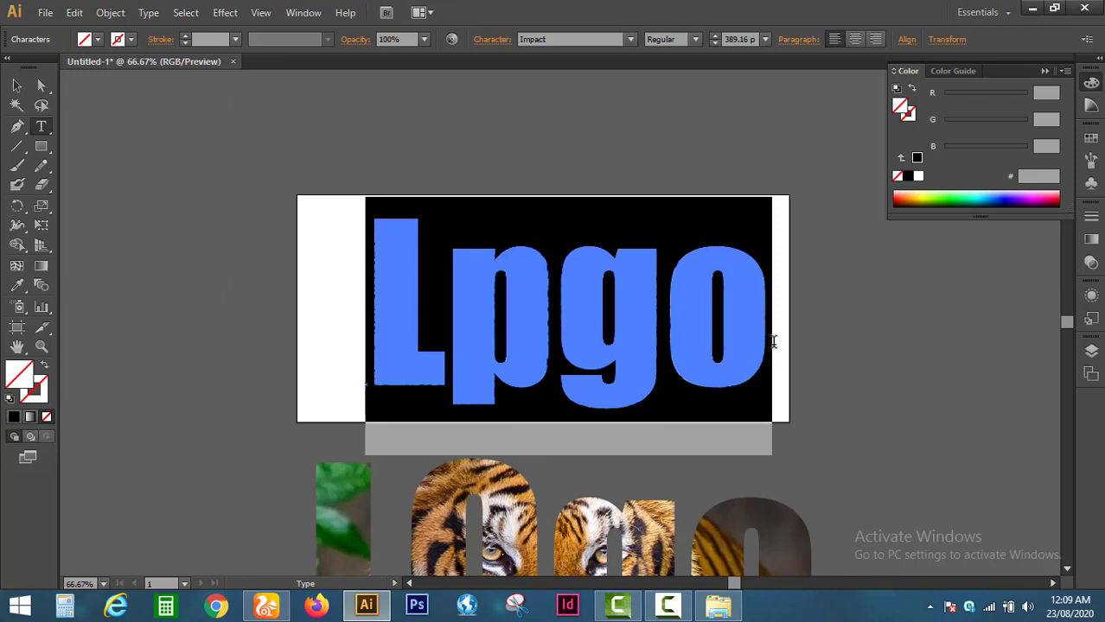
type("SA")
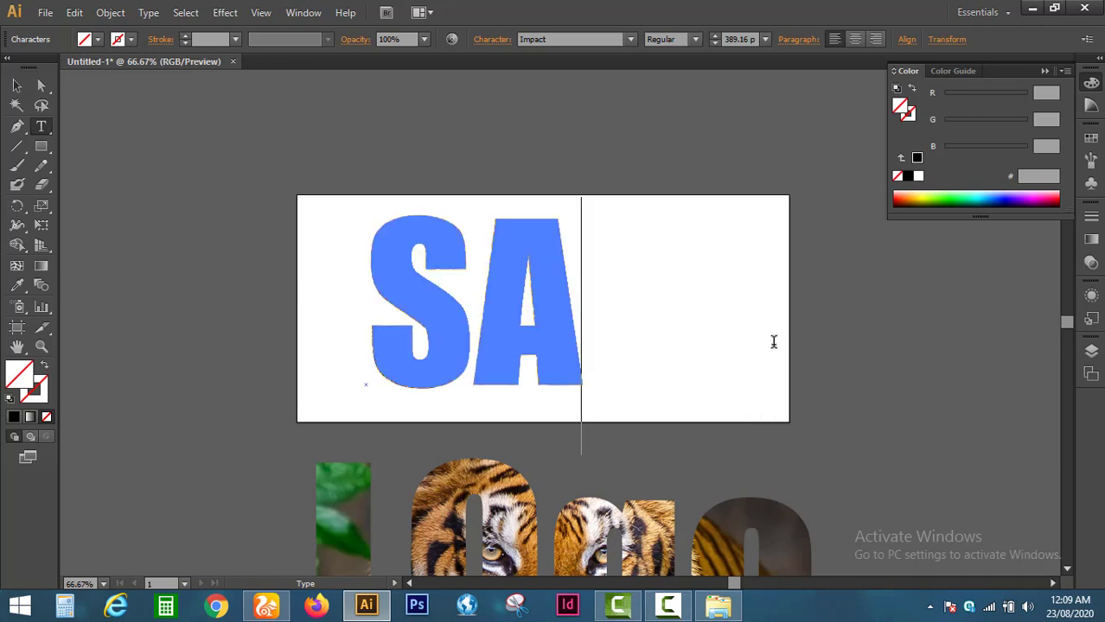
type(" T")
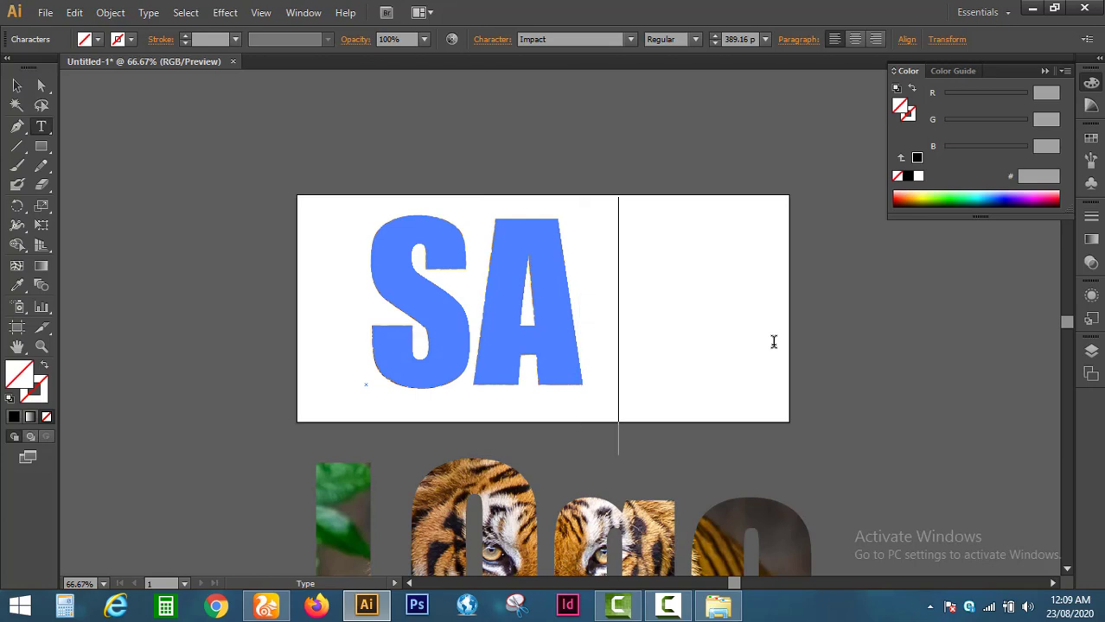
type("V")
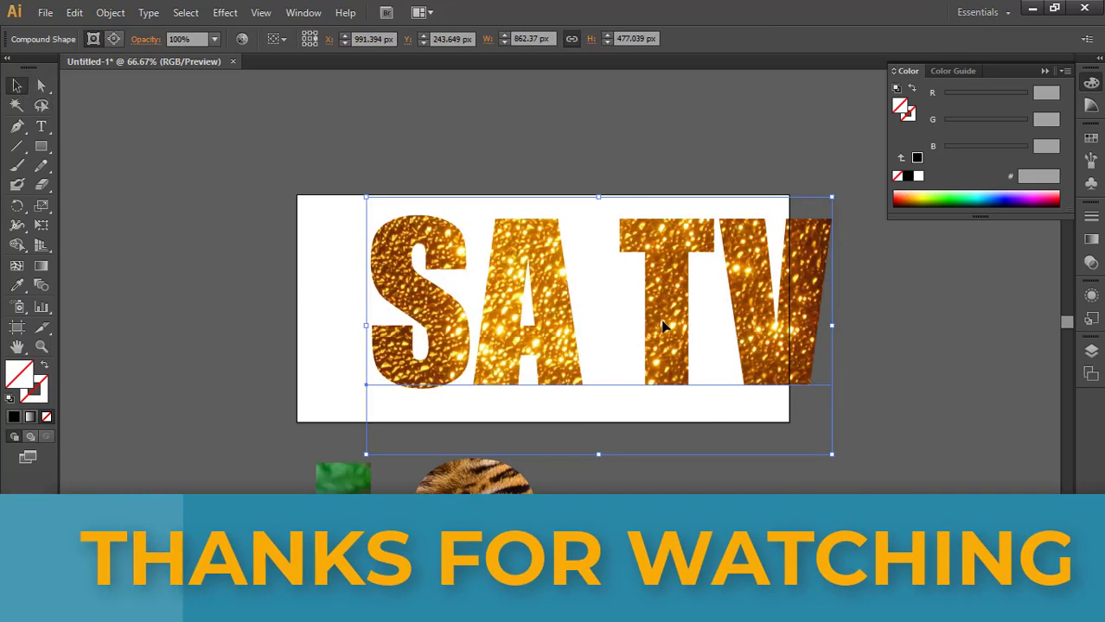
Reposition the gold "SA TV" text so that it fits inside the artboard, then deselect it
left_click_drag(664, 326, 627, 330)
left_click(873, 345)
key("ctrl+minus")
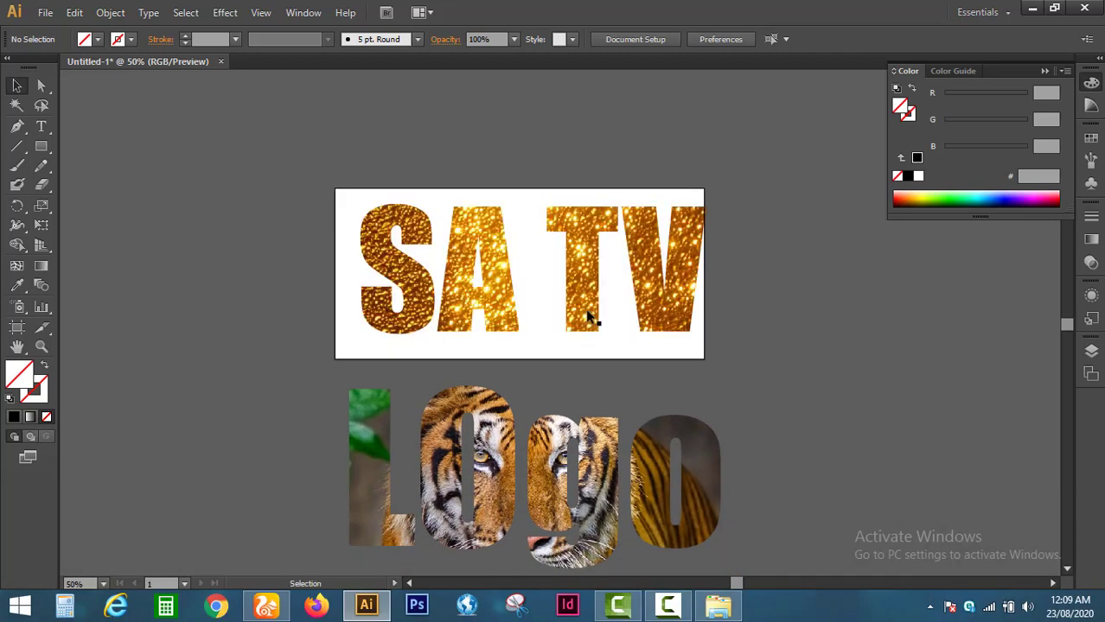
mouse_move(592, 316)
left_mouse_down()
mouse_move(534, 318)
mouse_move(575, 305)
left_mouse_up()
left_click(747, 354)
scroll(643, 543, "down", 2)
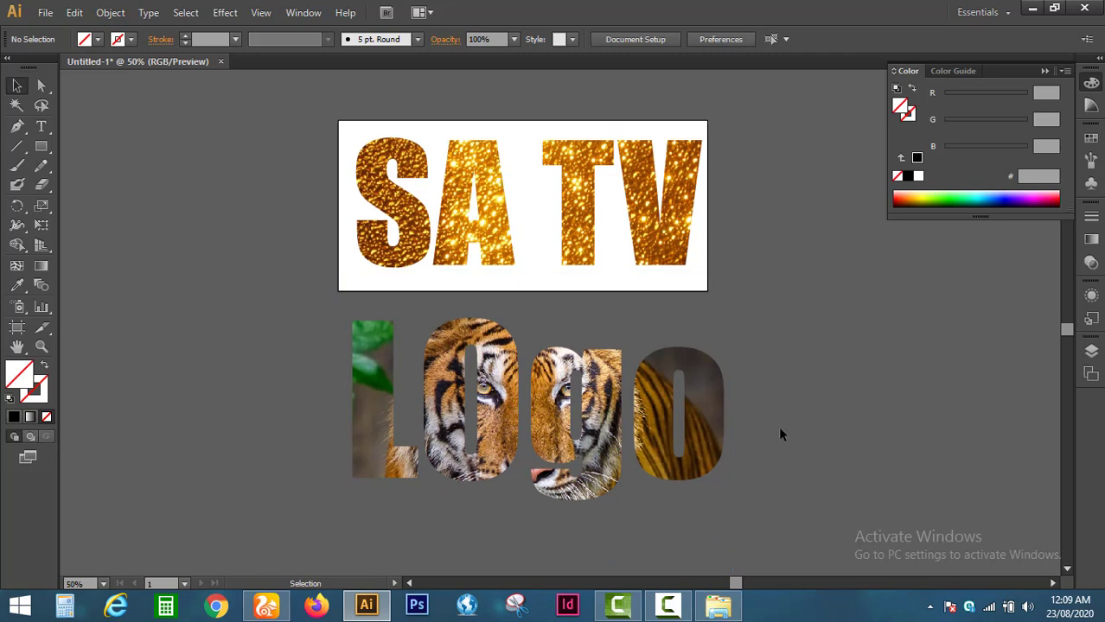
left_click_drag(289, 434, 285, 441)
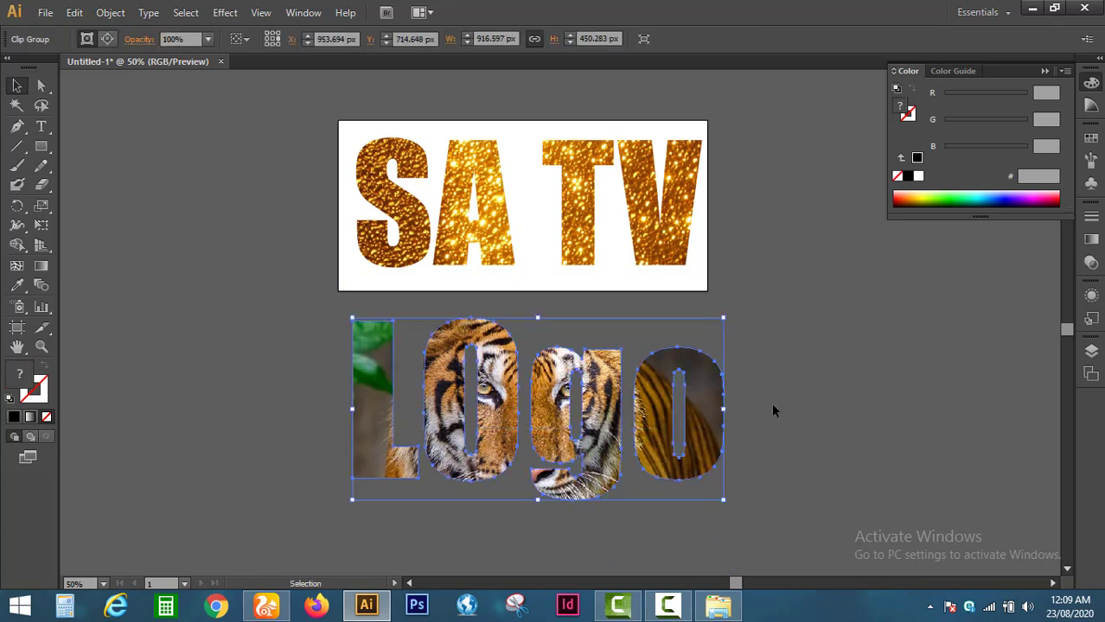
left_click(791, 381)
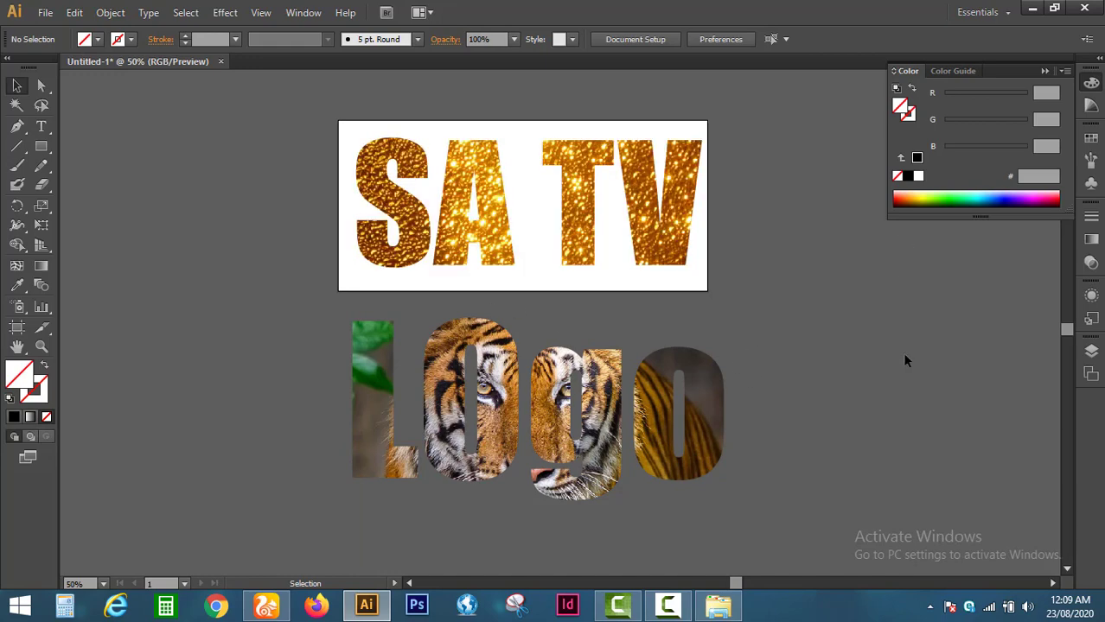
key("ctrl+minus")
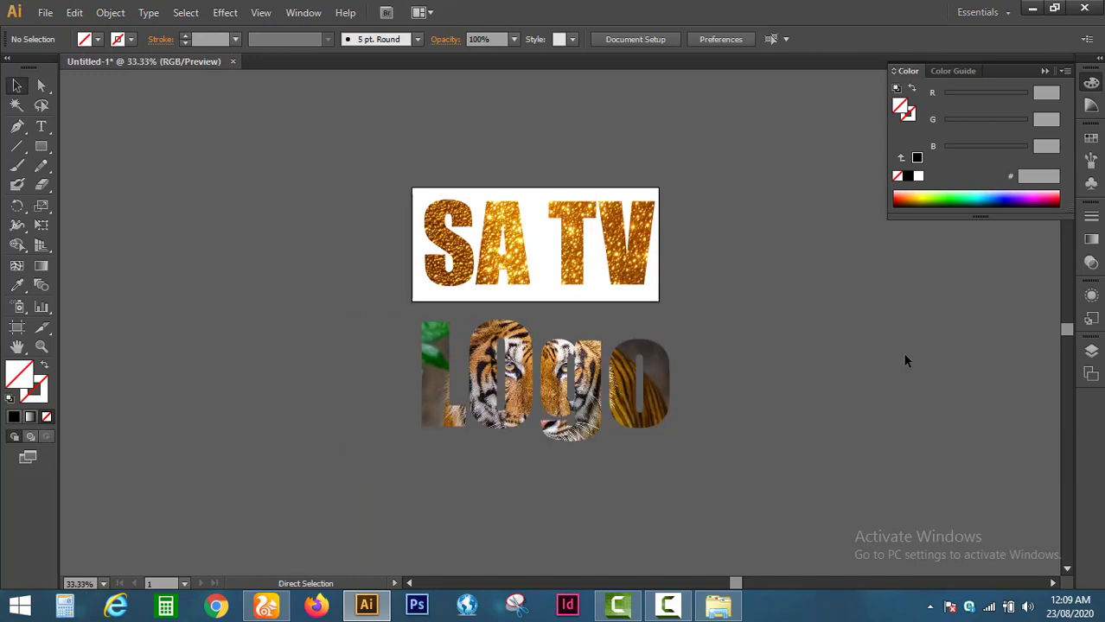